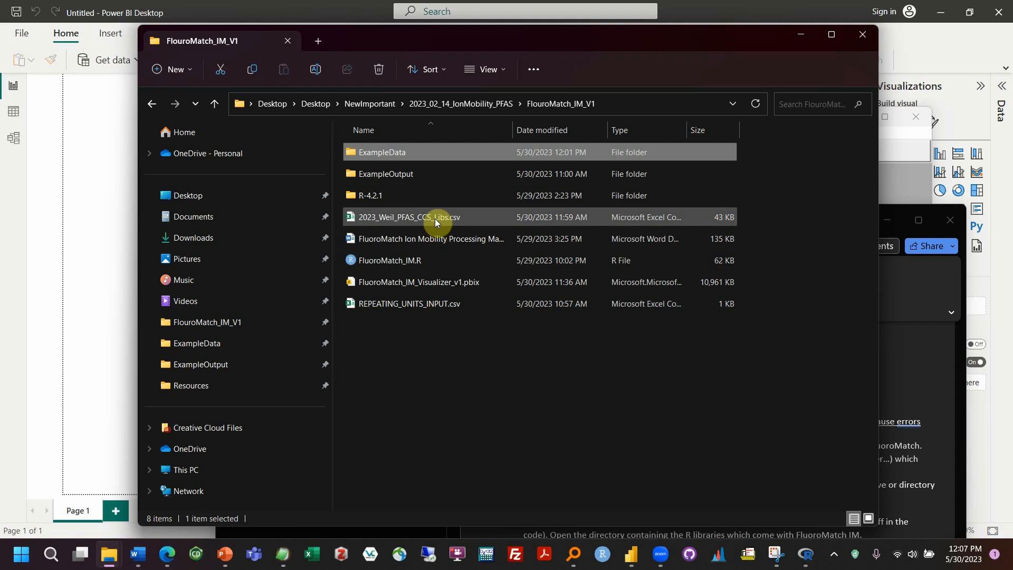
# Switch to the web browser, visit innovativeomics.com, view its software page, and return to the file window.
pyautogui.click(422, 368)
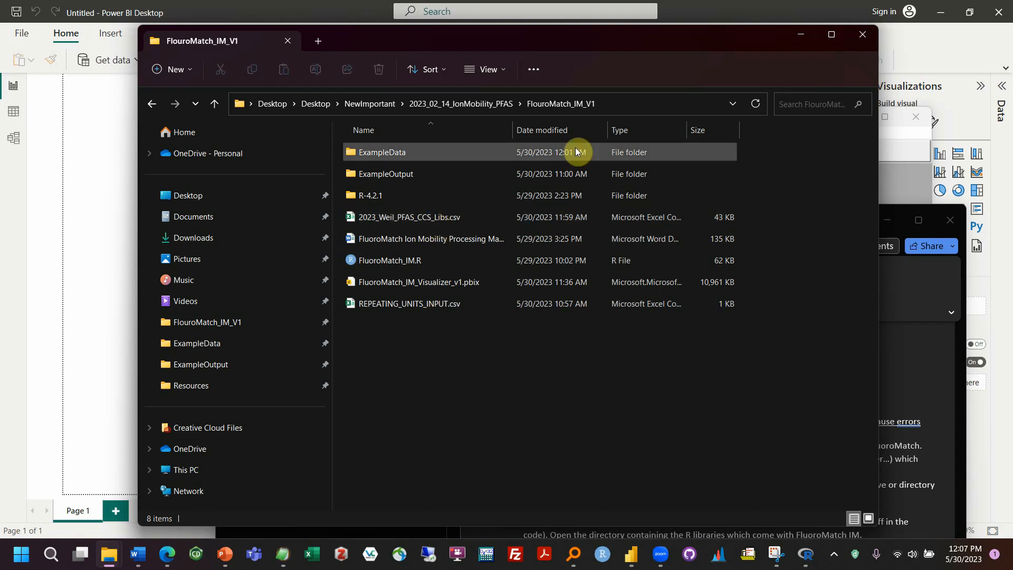
pyautogui.click(167, 554)
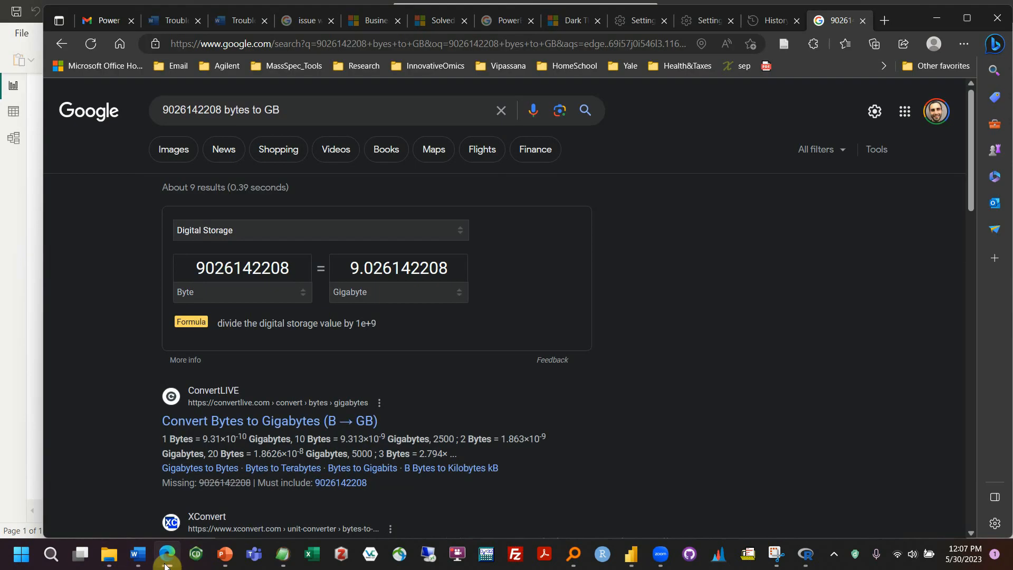
pyautogui.click(271, 46)
pyautogui.write('innovativeomics.com')
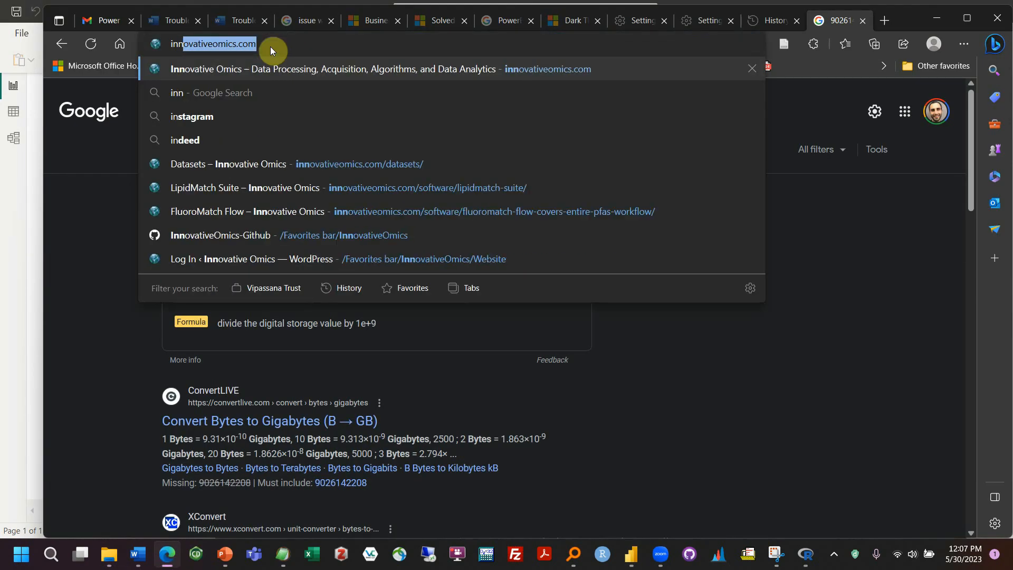
pyautogui.press('Return')
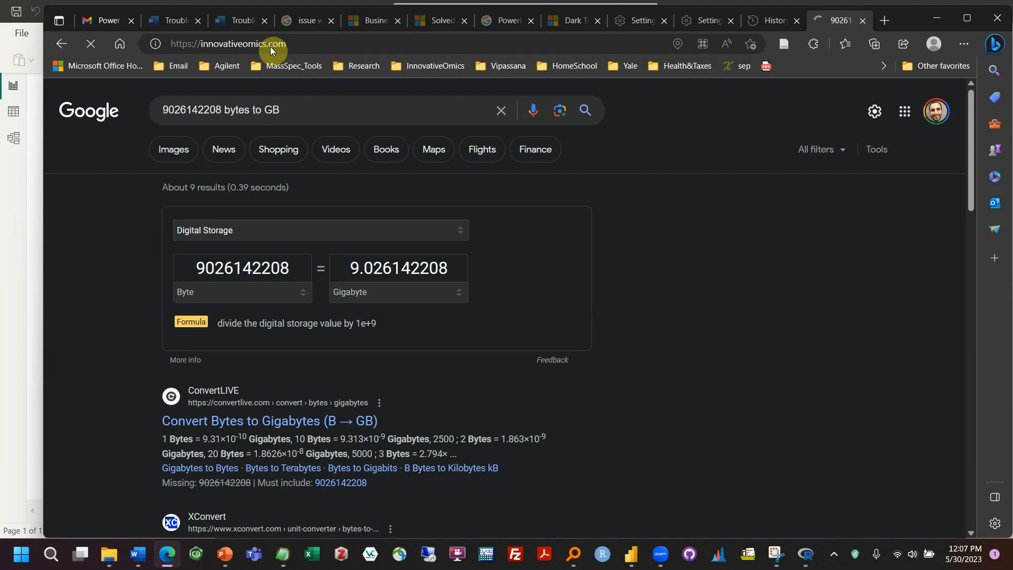
pyautogui.click(309, 41)
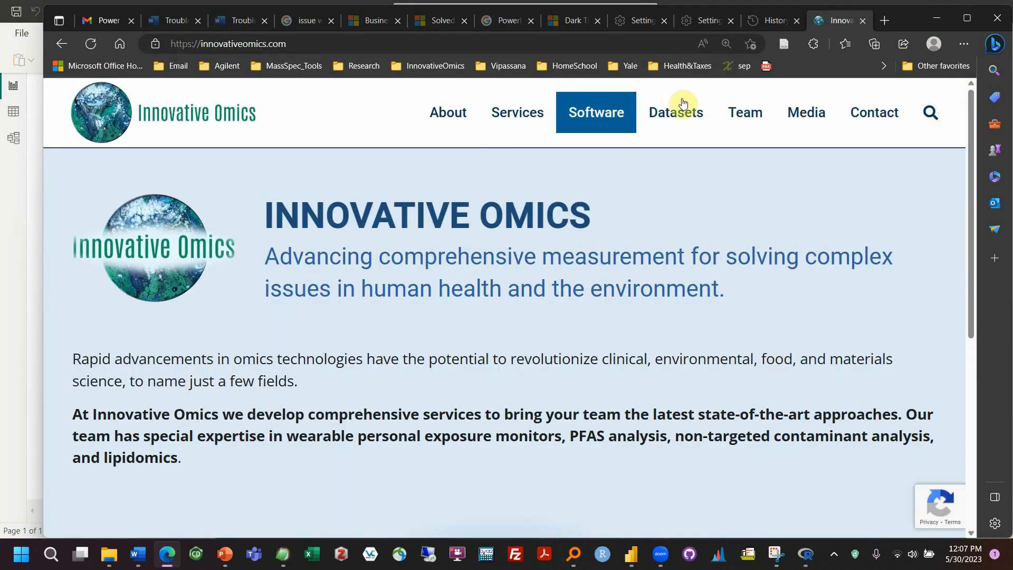
pyautogui.click(587, 117)
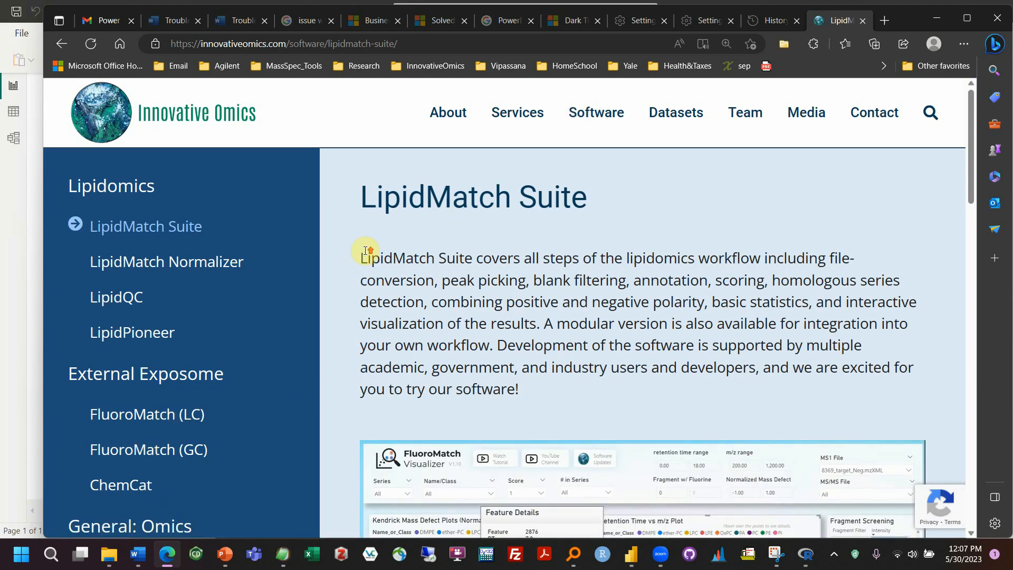
pyautogui.click(933, 24)
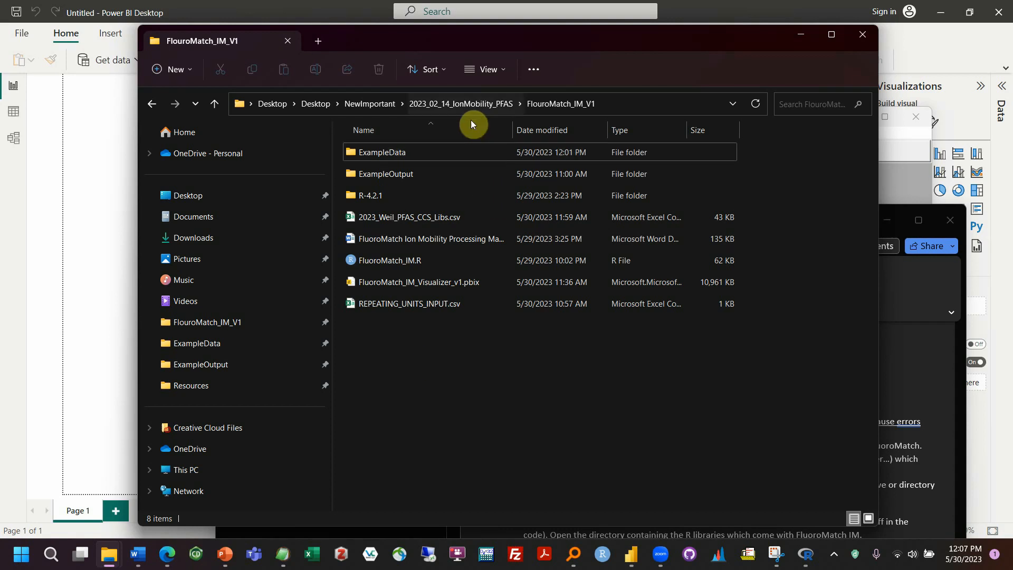
# Open CM_PFAS_Level7_IM4_bit_DI3_d_DeMP_Neg.csv from the ExampleData folder inside FlouroMatch_IM_V1.
pyautogui.click(465, 106)
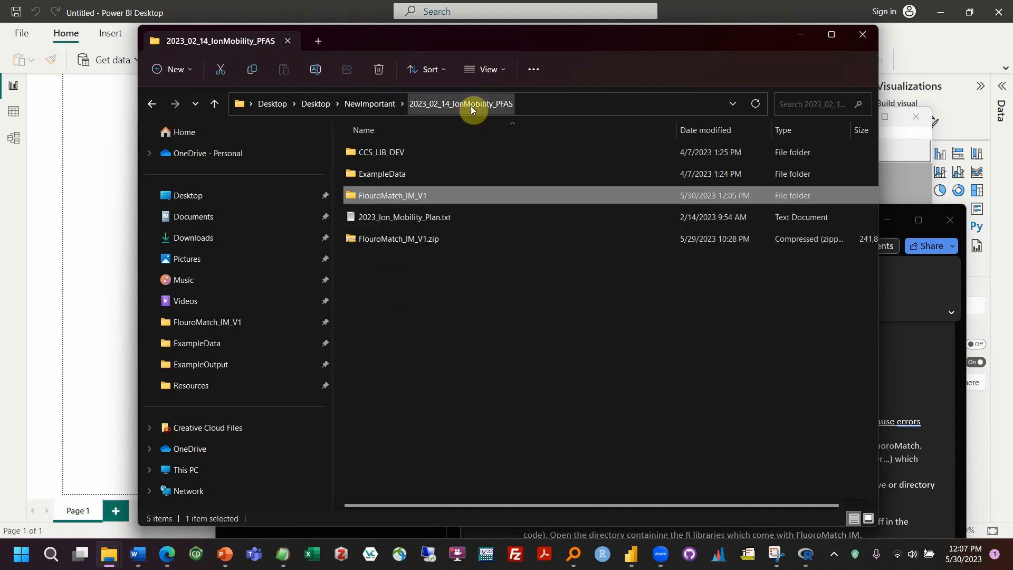
pyautogui.doubleClick(397, 196)
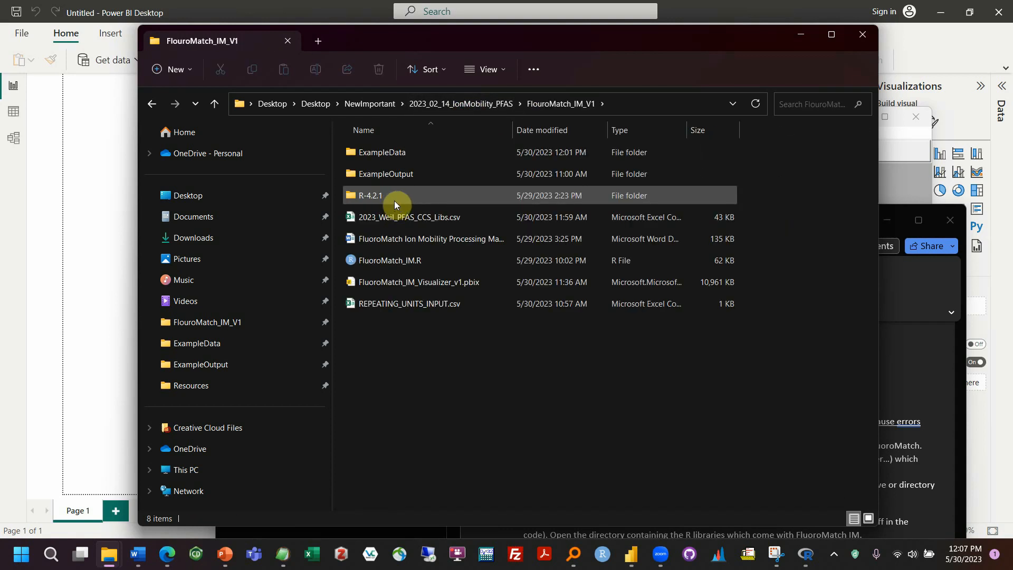
pyautogui.doubleClick(393, 154)
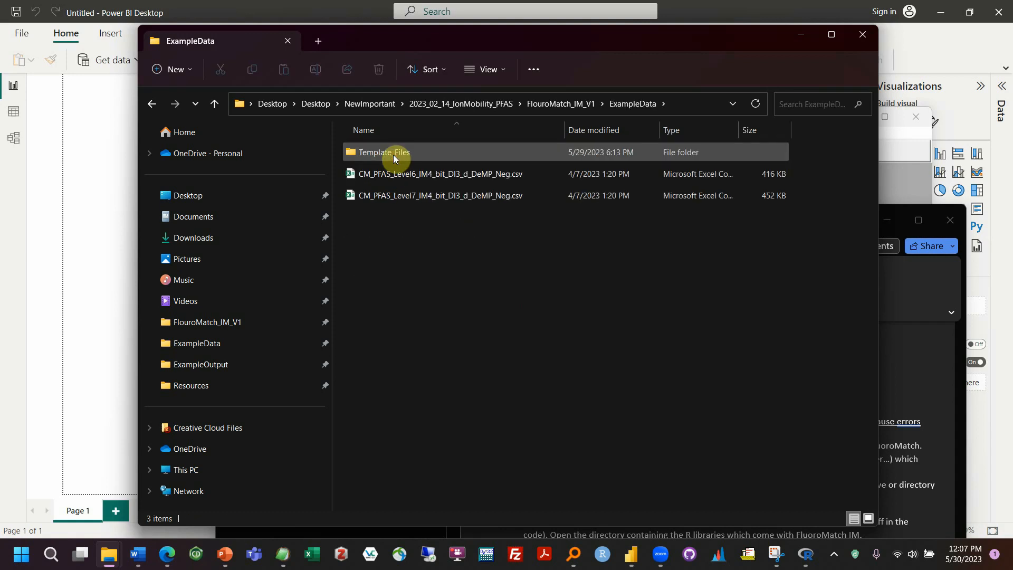
pyautogui.doubleClick(420, 198)
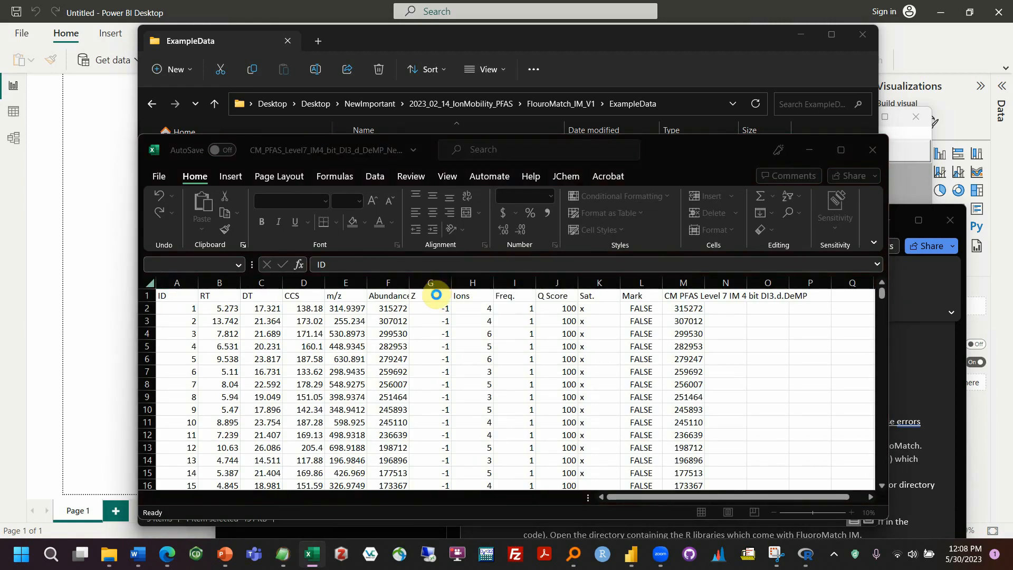
# Examine the ID, RT, DT, CCS and m/z columns and the values in their first rows.
pyautogui.click(214, 306)
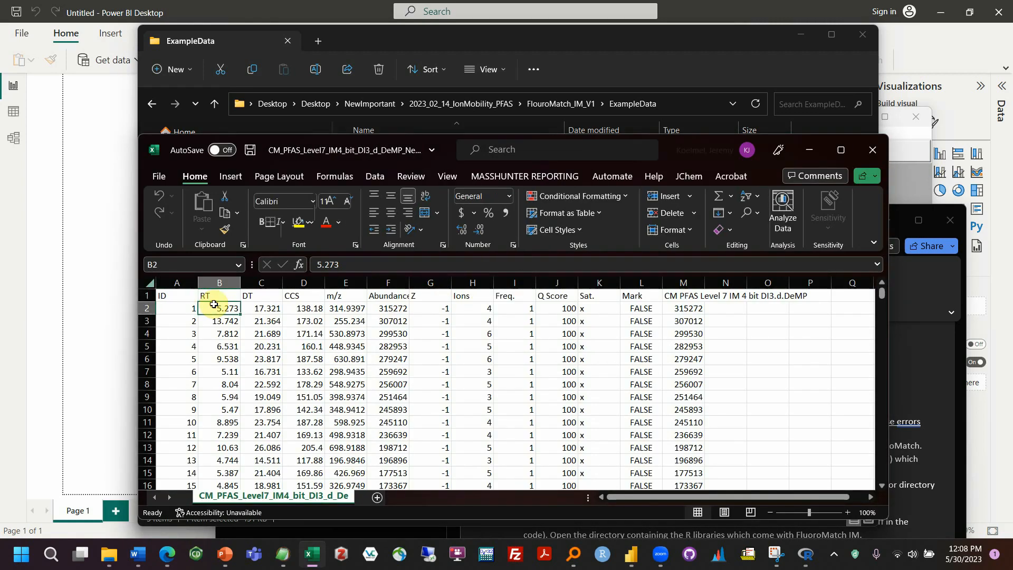
pyautogui.moveTo(177, 282); pyautogui.dragTo(360, 301)
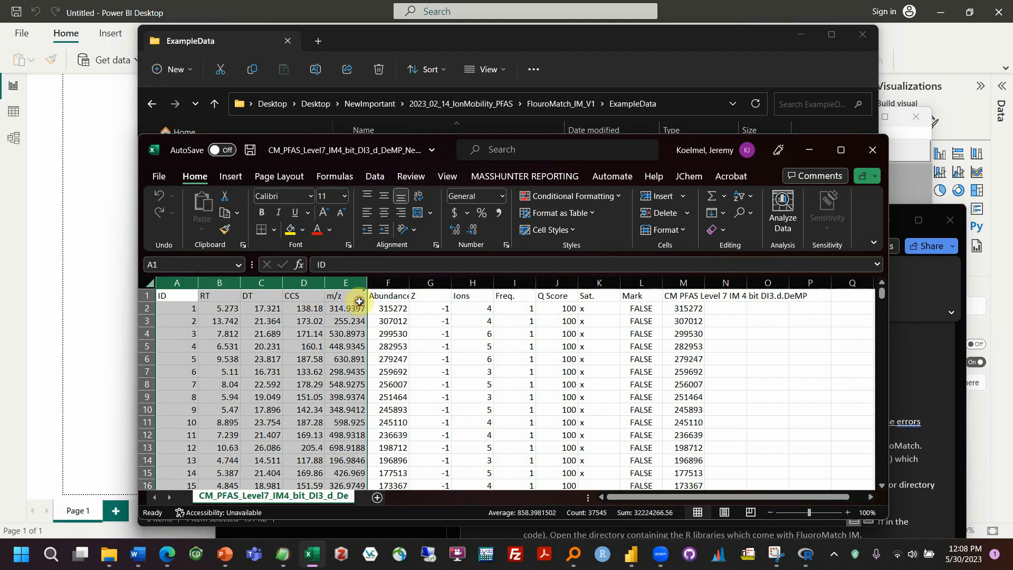
pyautogui.click(165, 296)
pyautogui.moveTo(177, 307); pyautogui.dragTo(187, 466)
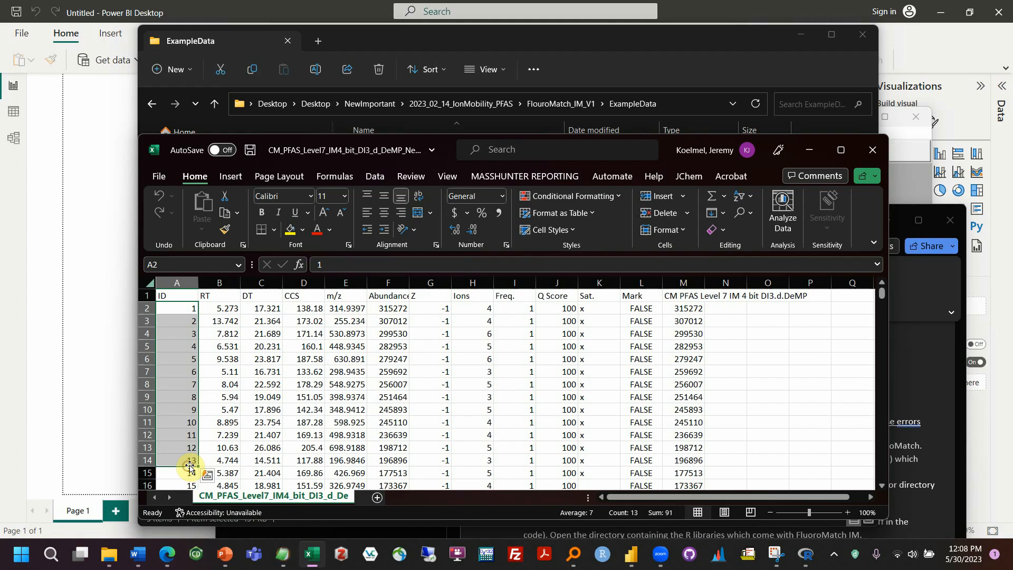
pyautogui.moveTo(188, 306); pyautogui.dragTo(165, 421)
pyautogui.moveTo(161, 307); pyautogui.dragTo(334, 333)
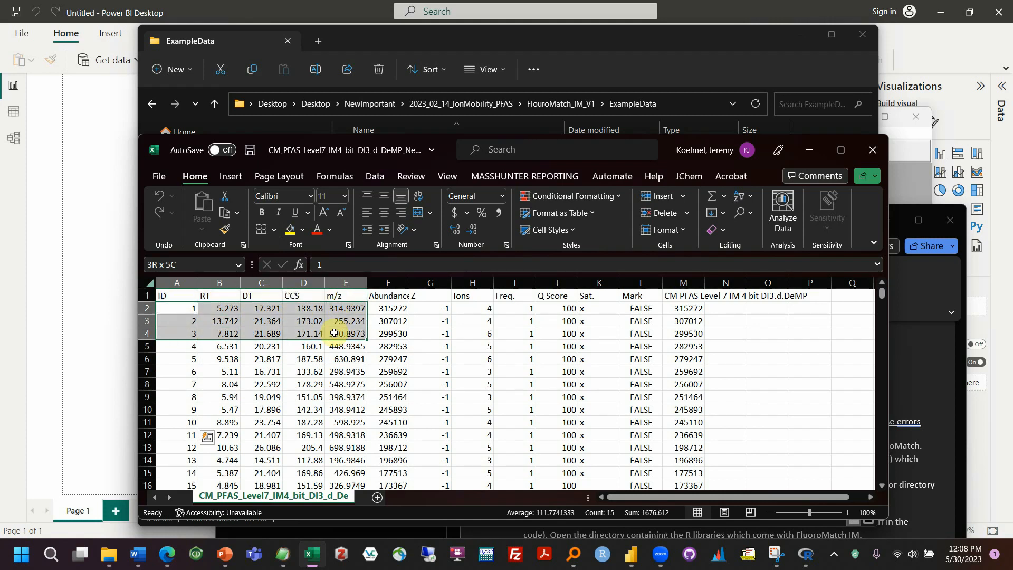
pyautogui.click(194, 347)
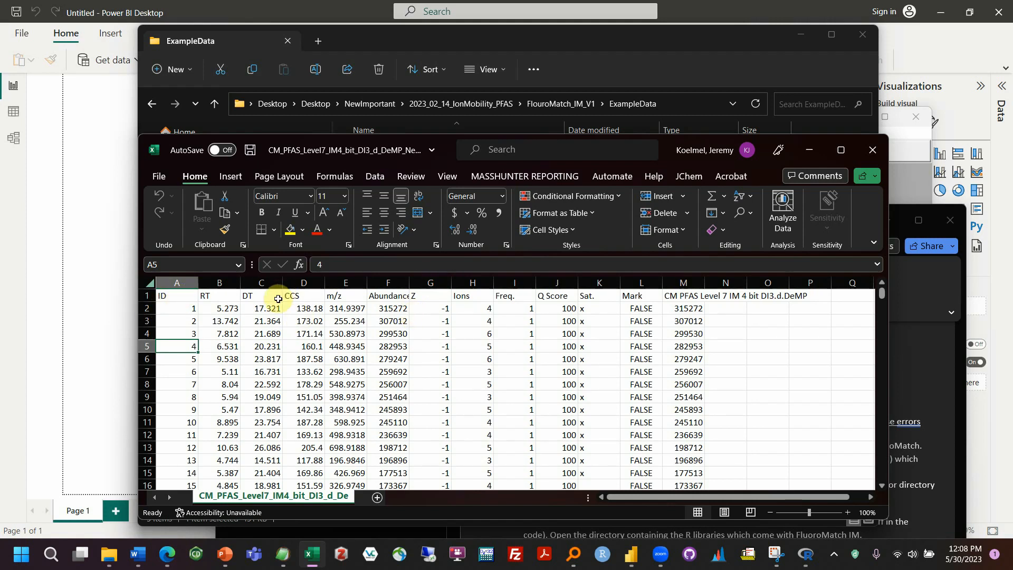
# Examine the feature rows and the header row across columns A to M.
pyautogui.click(147, 308)
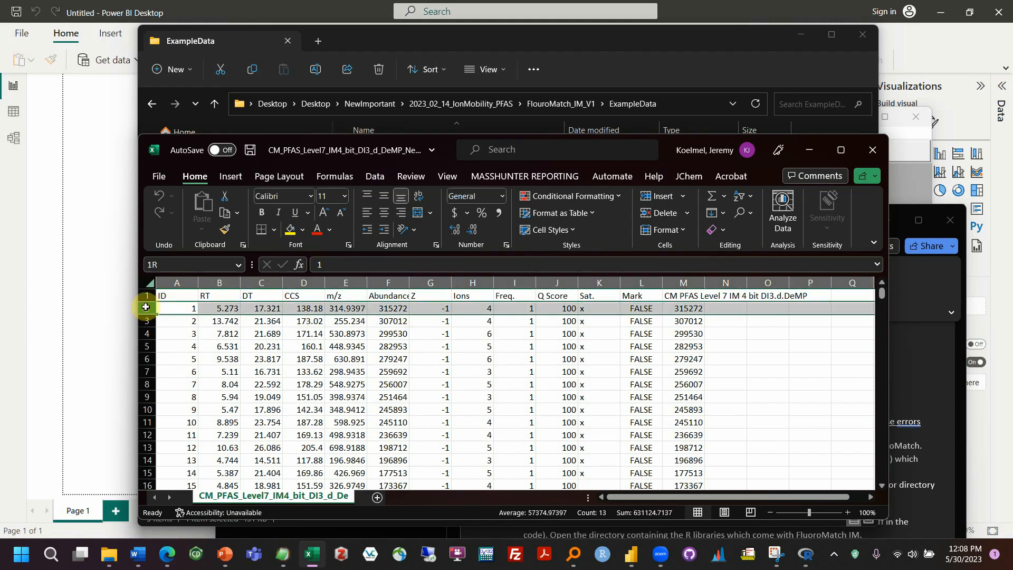
pyautogui.moveTo(199, 311); pyautogui.dragTo(708, 422)
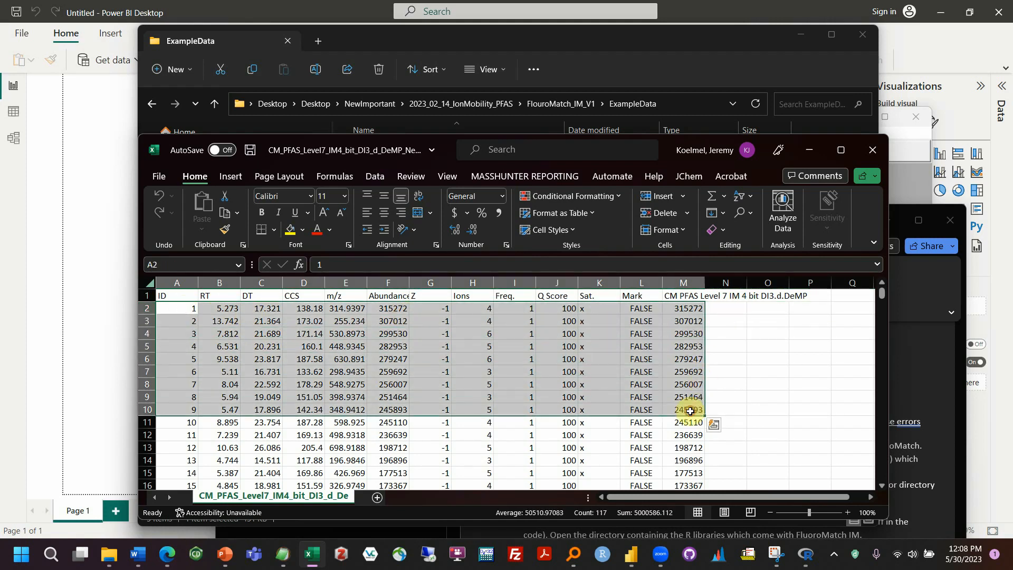
pyautogui.moveTo(184, 294); pyautogui.dragTo(681, 297)
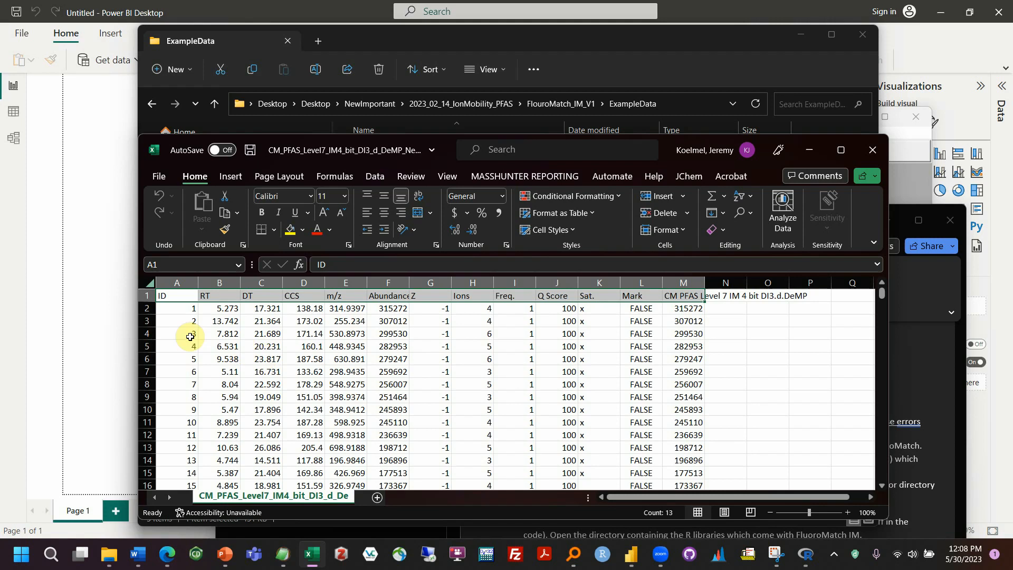
# Insert a column before the ID column and fill it down the data with a number series starting 1, 2, 3.
pyautogui.click(178, 311)
pyautogui.click(179, 283)
pyautogui.rightClick(177, 322)
pyautogui.click(211, 296)
pyautogui.write('1')
pyautogui.press('Return')
pyautogui.write('2')
pyautogui.press('Return')
pyautogui.write('3')
pyautogui.press('Return')
pyautogui.moveTo(180, 313); pyautogui.dragTo(176, 332)
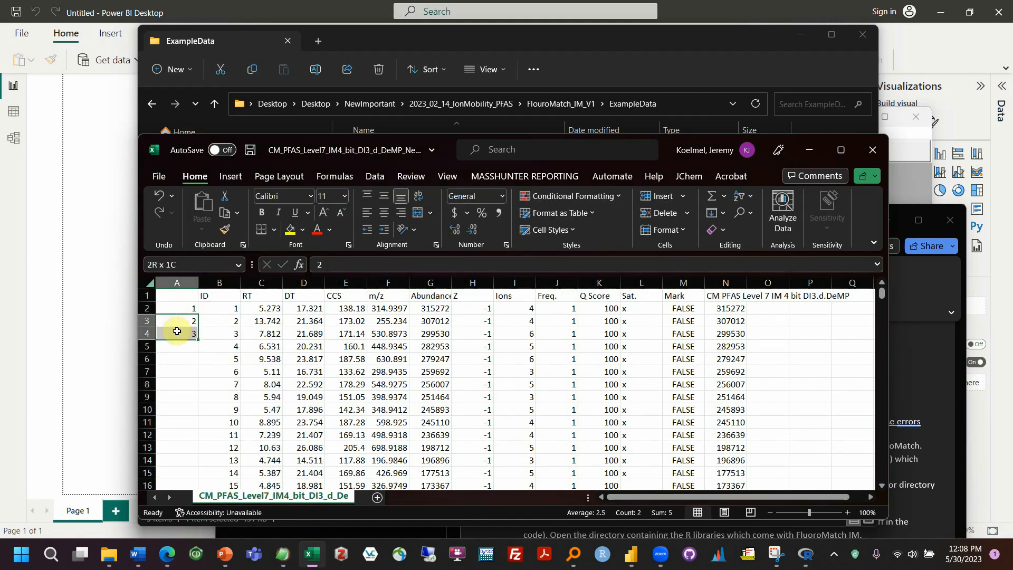
pyautogui.doubleClick(198, 339)
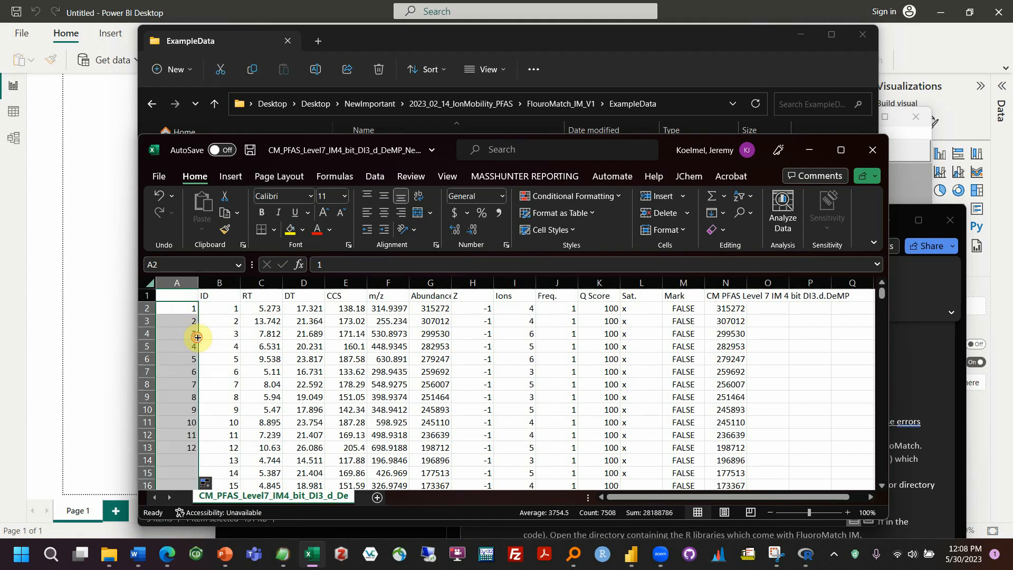
# Delete the inserted number column in front of the ID column.
pyautogui.click(200, 334)
pyautogui.click(187, 291)
pyautogui.rightClick(186, 291)
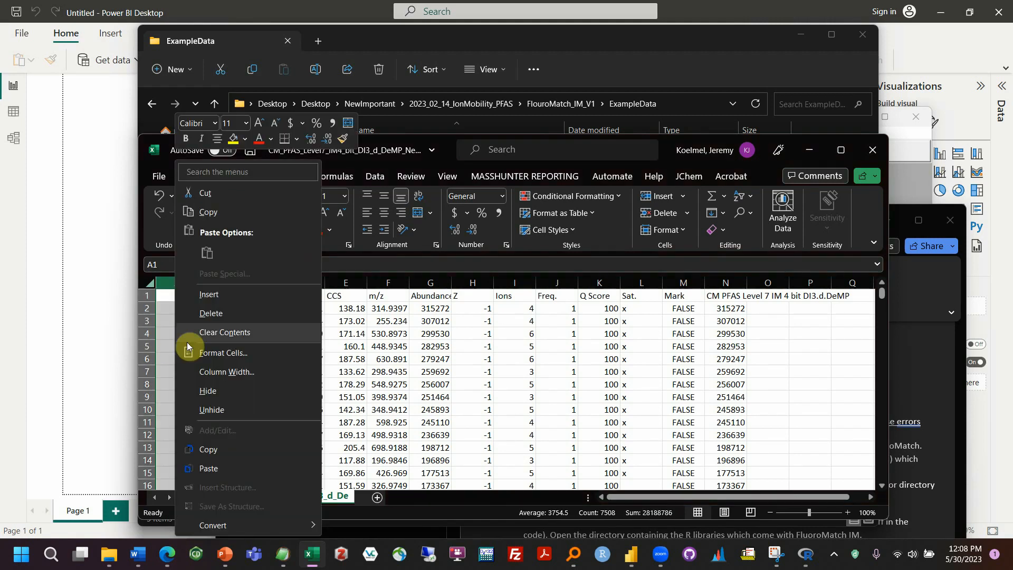
pyautogui.click(208, 311)
pyautogui.click(244, 356)
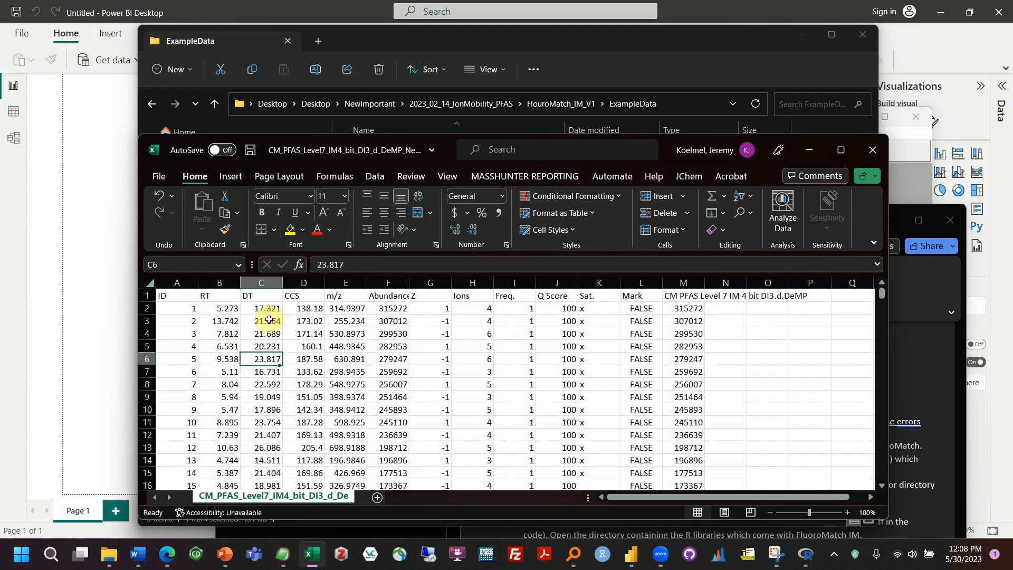
# Examine the CCS and RT column headers and their values for the first feature.
pyautogui.click(293, 294)
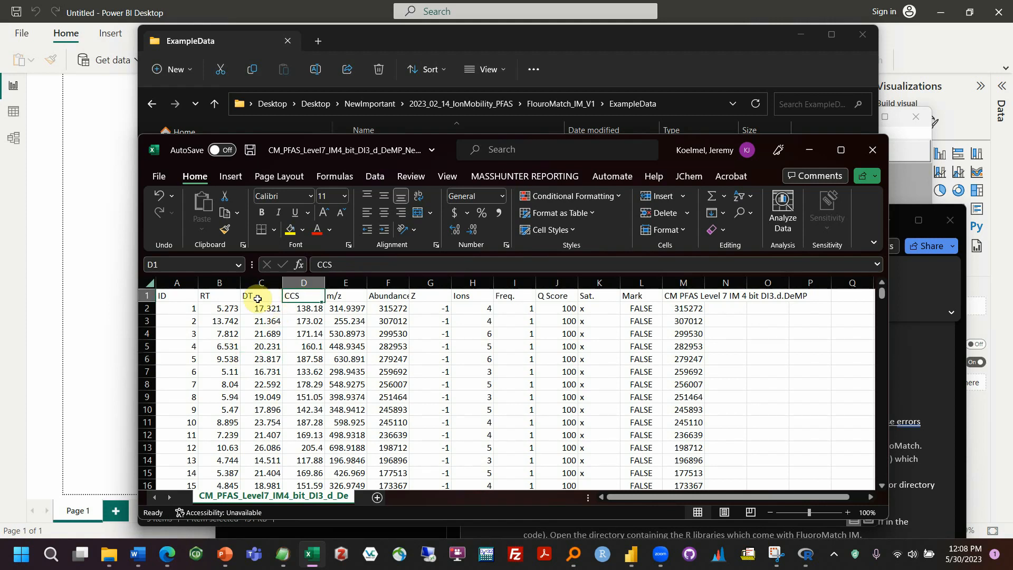
pyautogui.click(215, 295)
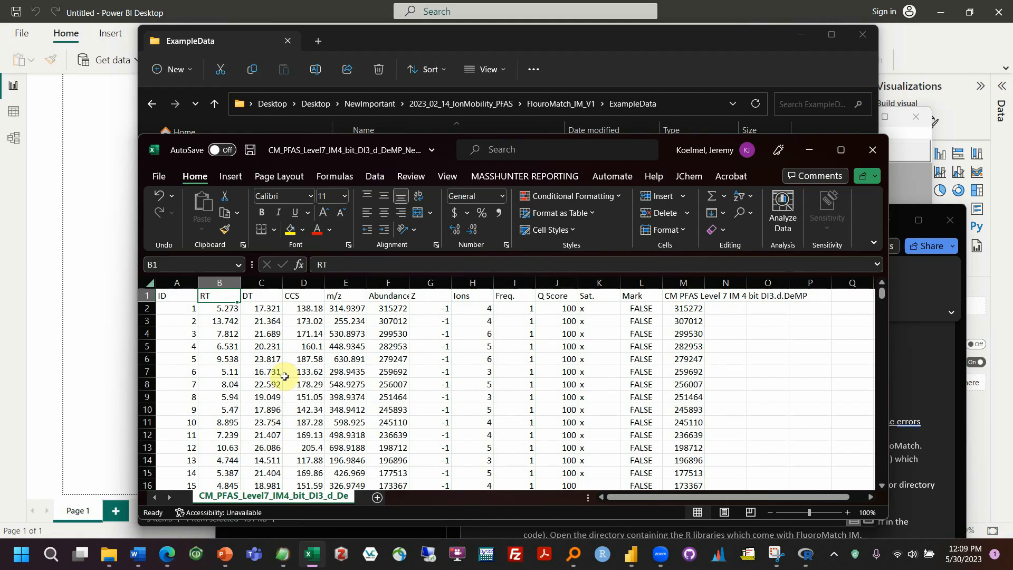
pyautogui.click(214, 307)
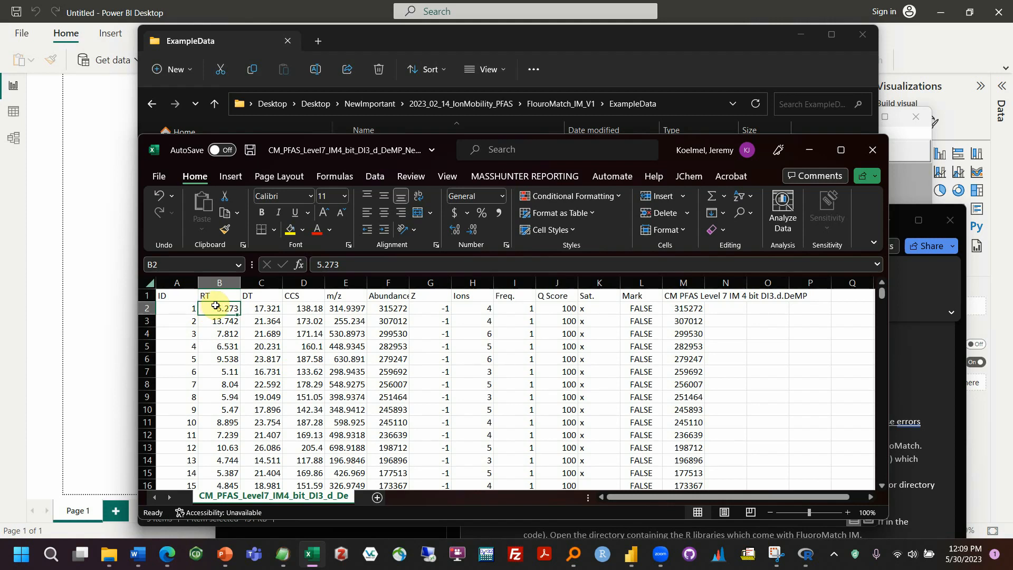
pyautogui.click(305, 308)
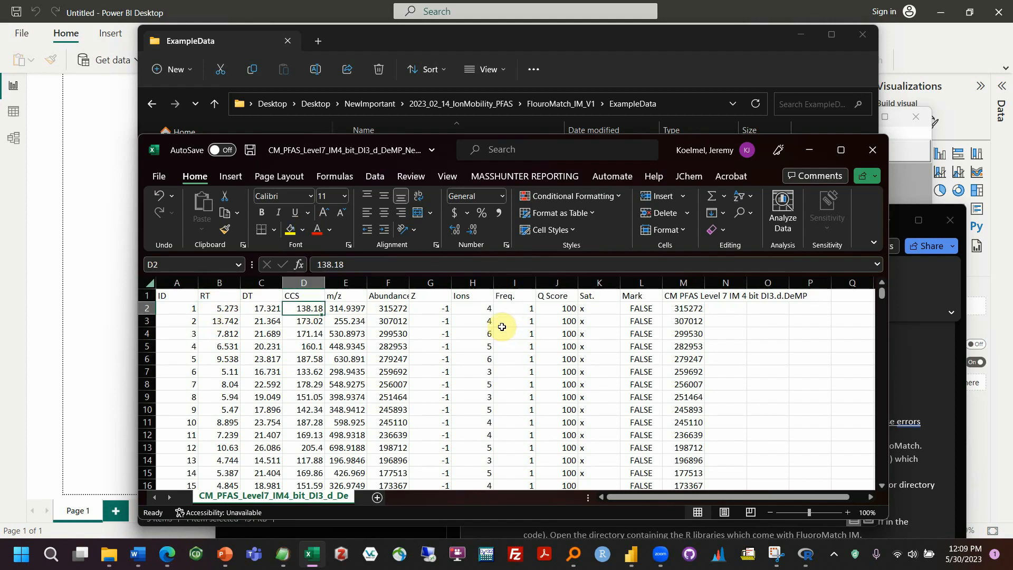
# Compare the additional columns from Abundance through column M with the ID to m/z columns.
pyautogui.moveTo(388, 283); pyautogui.dragTo(679, 281)
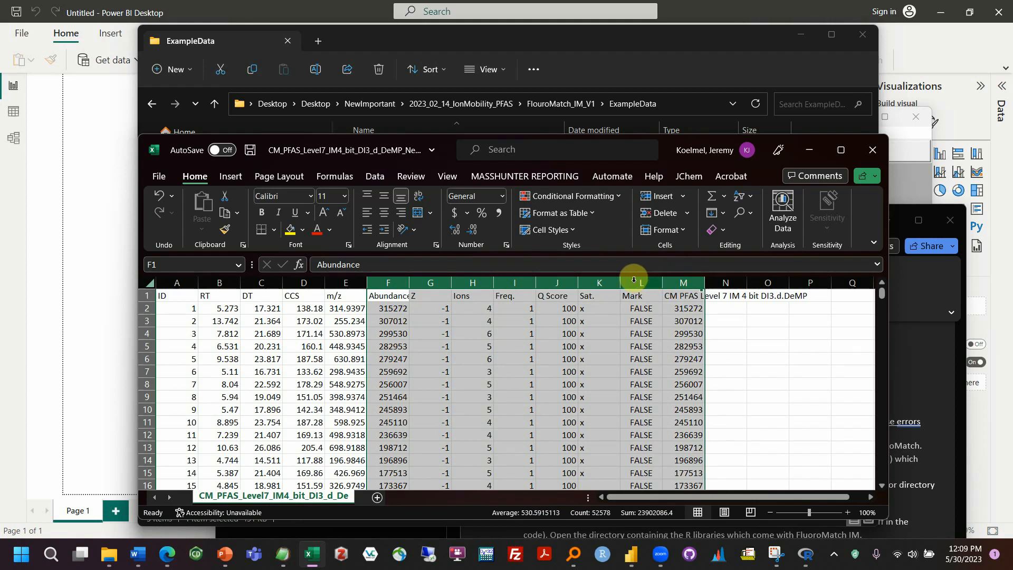
pyautogui.click(381, 298)
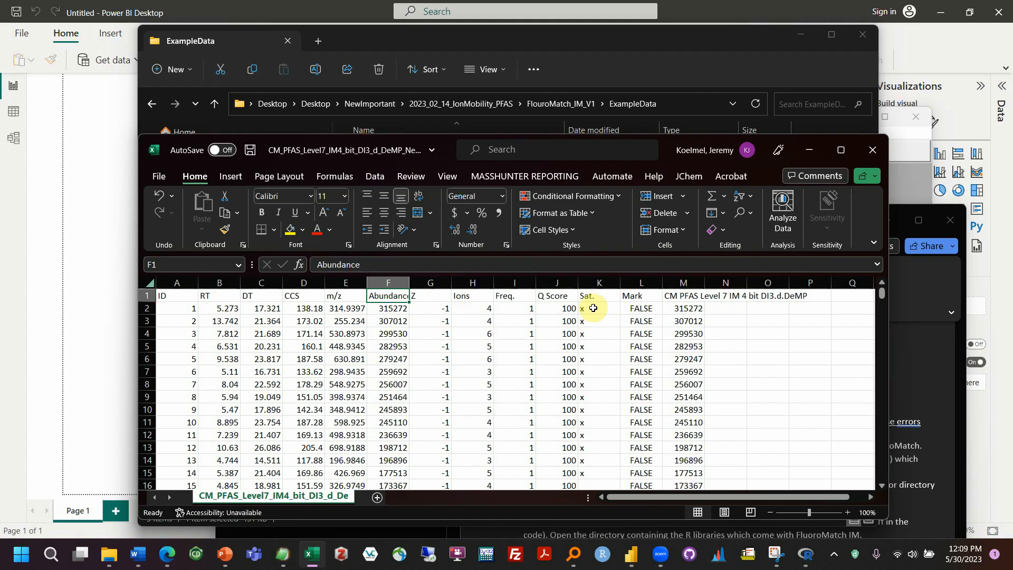
pyautogui.moveTo(388, 283); pyautogui.dragTo(679, 300)
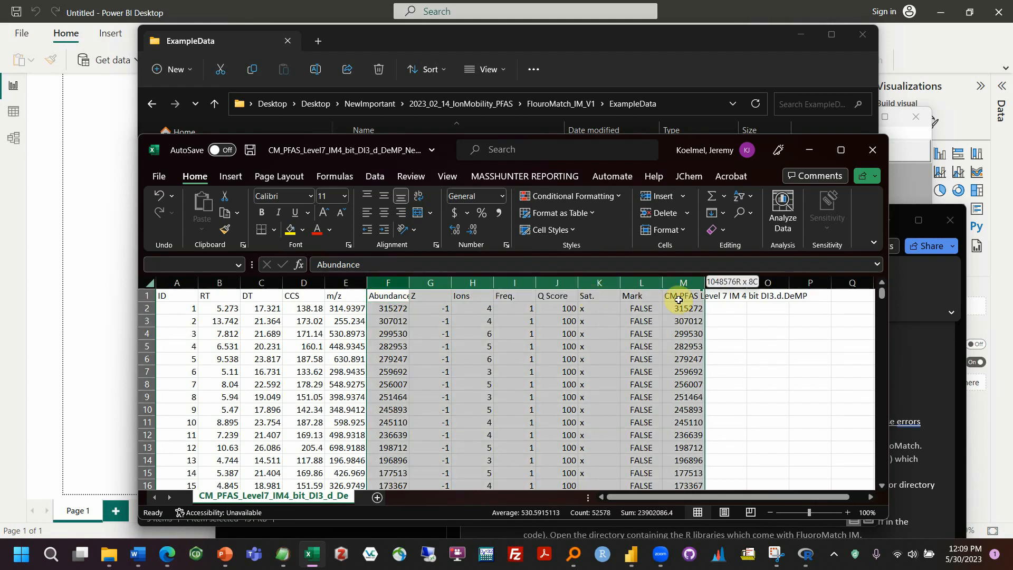
pyautogui.moveTo(679, 300); pyautogui.dragTo(156, 275)
pyautogui.click(414, 346)
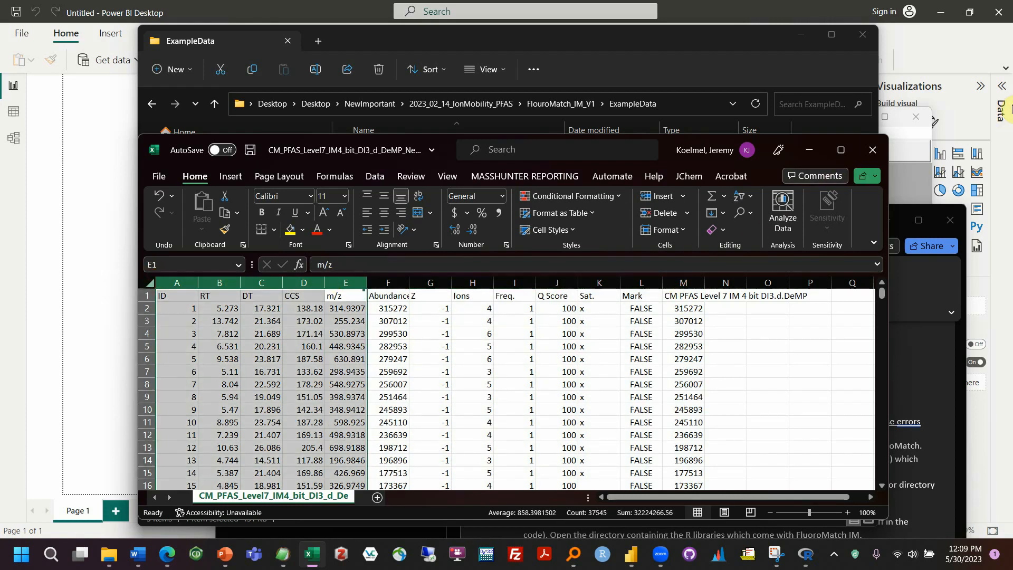
# Close the workbook and check the .csv extension of the Level7 file in the ExampleData folder.
pyautogui.click(872, 150)
pyautogui.click(529, 296)
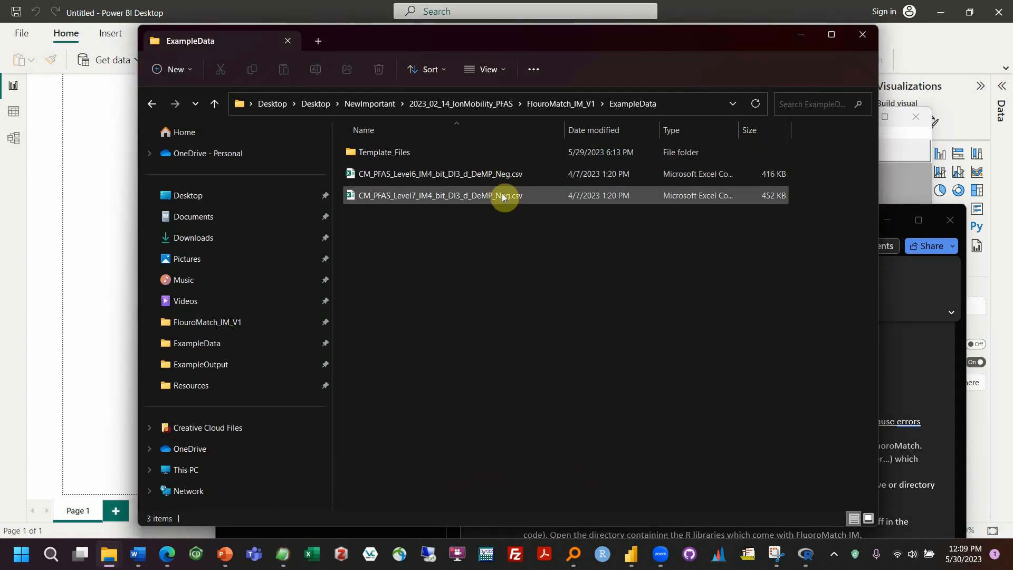
pyautogui.click(512, 196)
pyautogui.click(517, 197)
pyautogui.moveTo(524, 197); pyautogui.dragTo(513, 196)
pyautogui.click(499, 234)
# Reopen the Level7 file, check the CSV (Comma delimited) format in the Save As file types, and close the workbook and its folder.
pyautogui.doubleClick(476, 197)
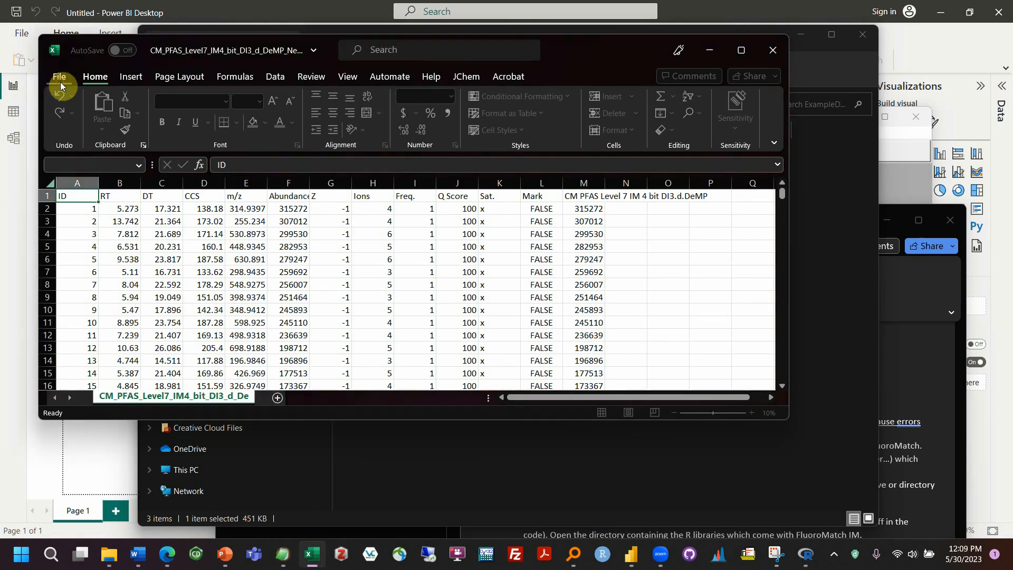
pyautogui.click(60, 79)
pyautogui.click(90, 252)
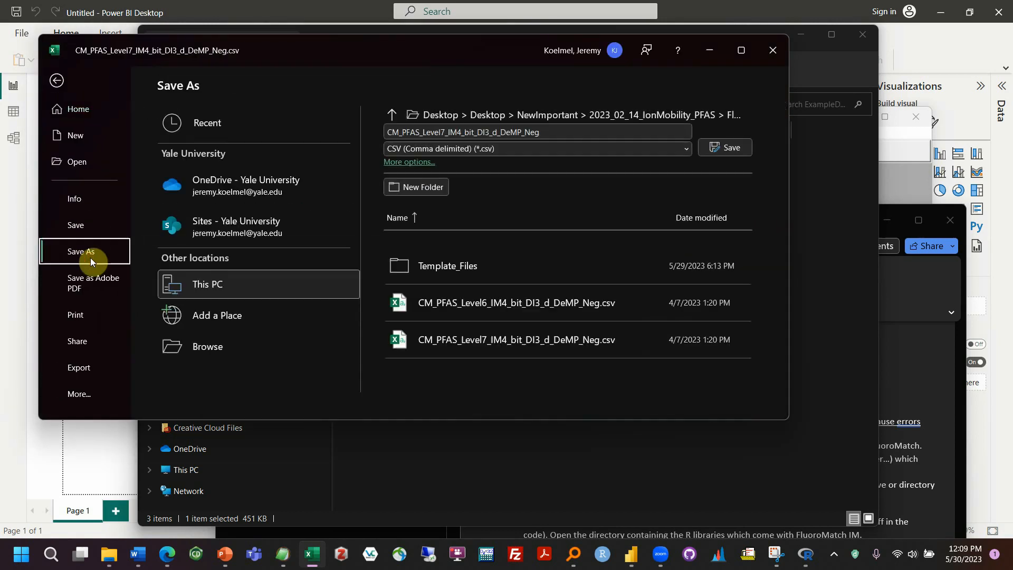
pyautogui.click(676, 148)
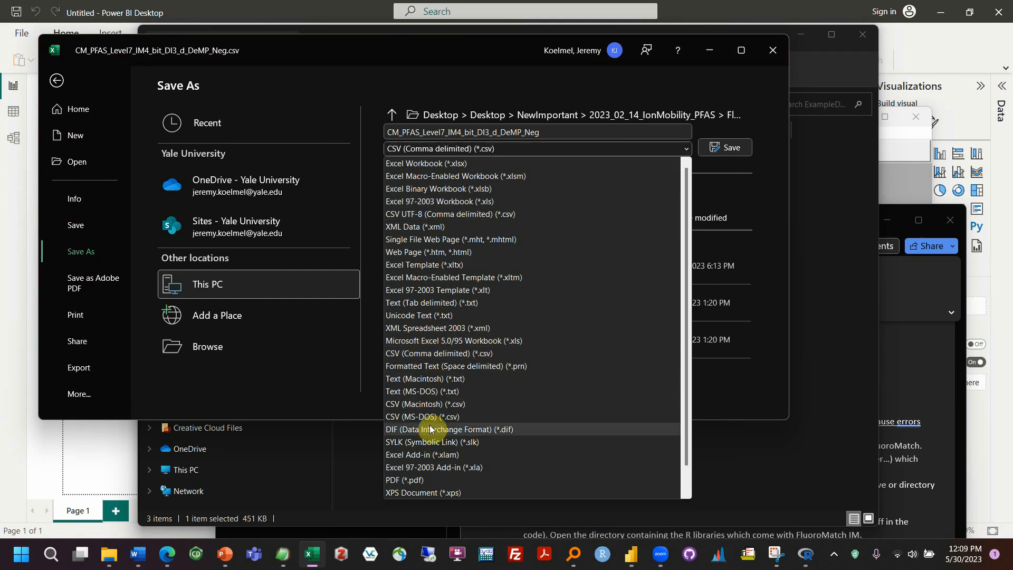
pyautogui.press('Escape')
pyautogui.click(776, 50)
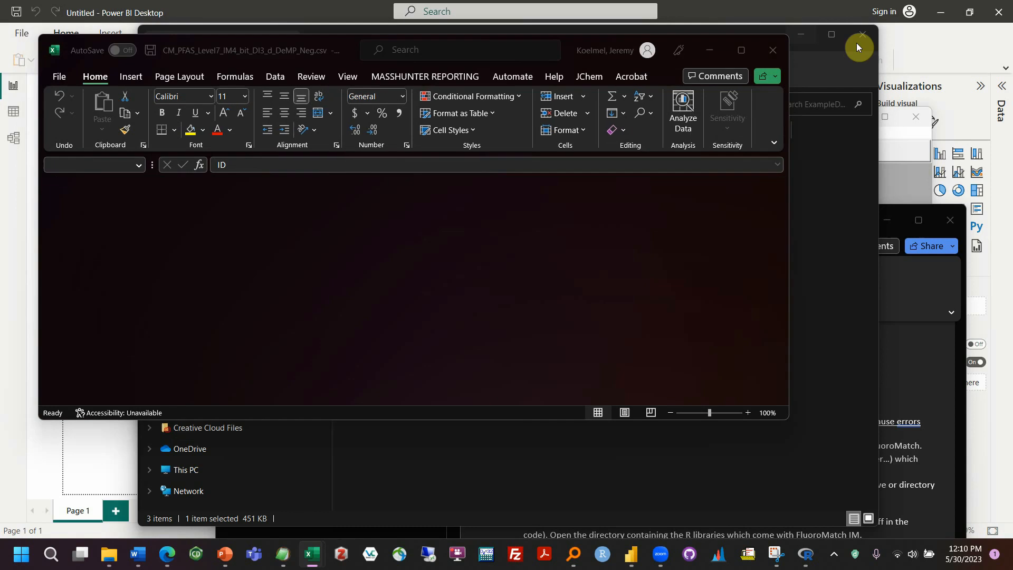
pyautogui.click(855, 41)
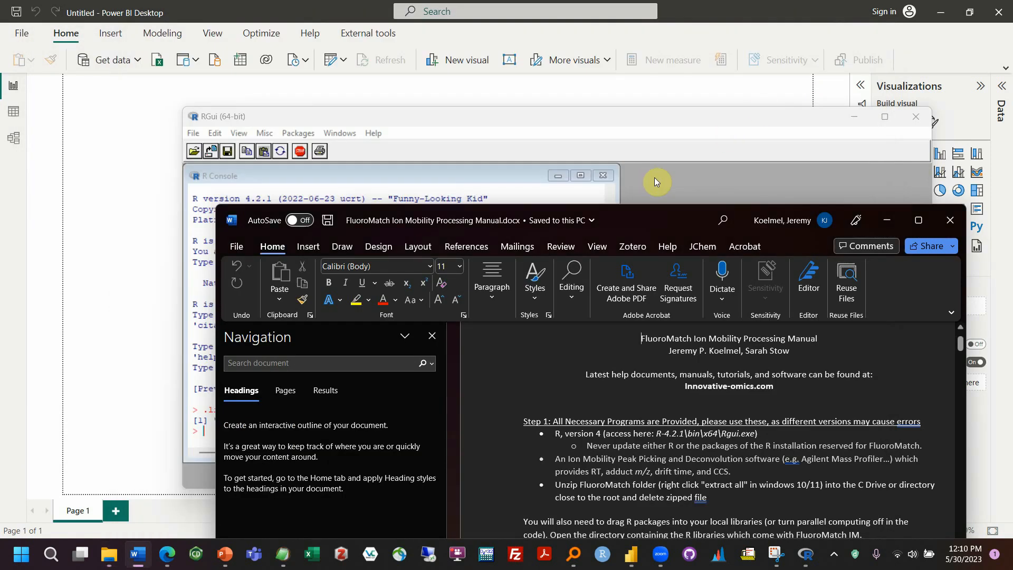
# Go to the FlouroMatch_IM_V1 folder and locate 2023_Weil_PFAS_CCS_Libs.csv and REPEATING_UNITS_INPUT.csv.
pyautogui.moveTo(115, 555)
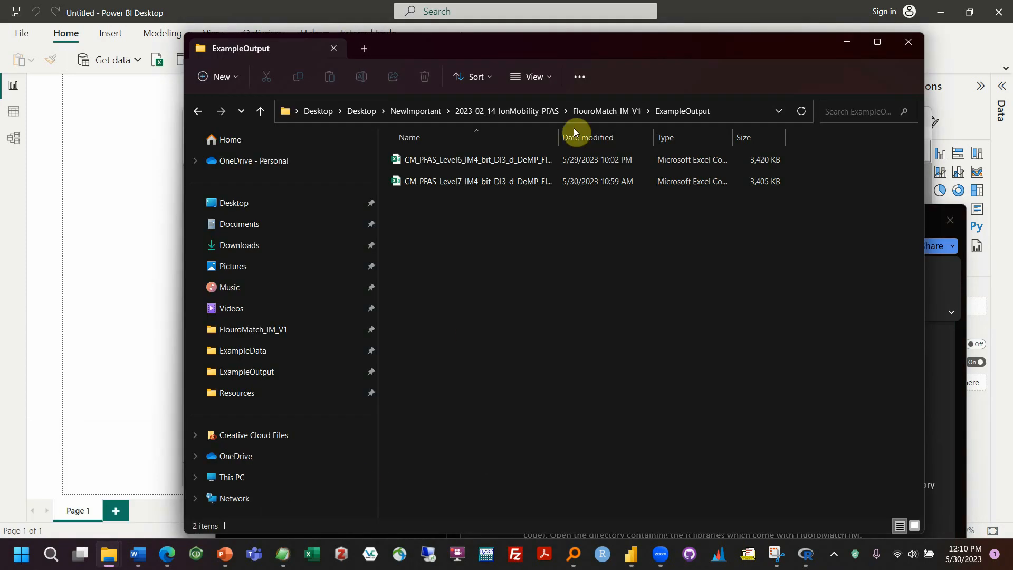
pyautogui.click(601, 111)
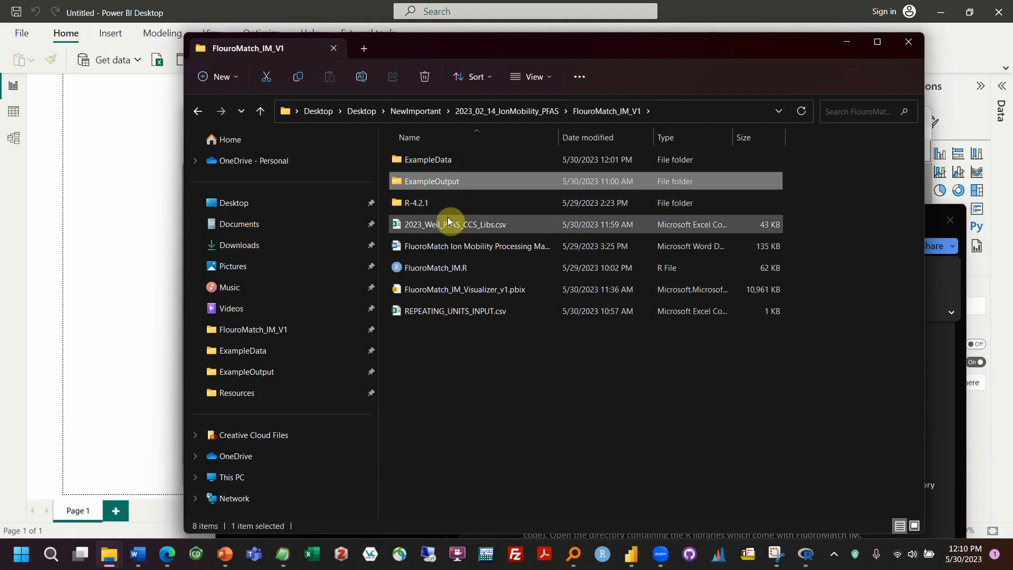
pyautogui.click(448, 221)
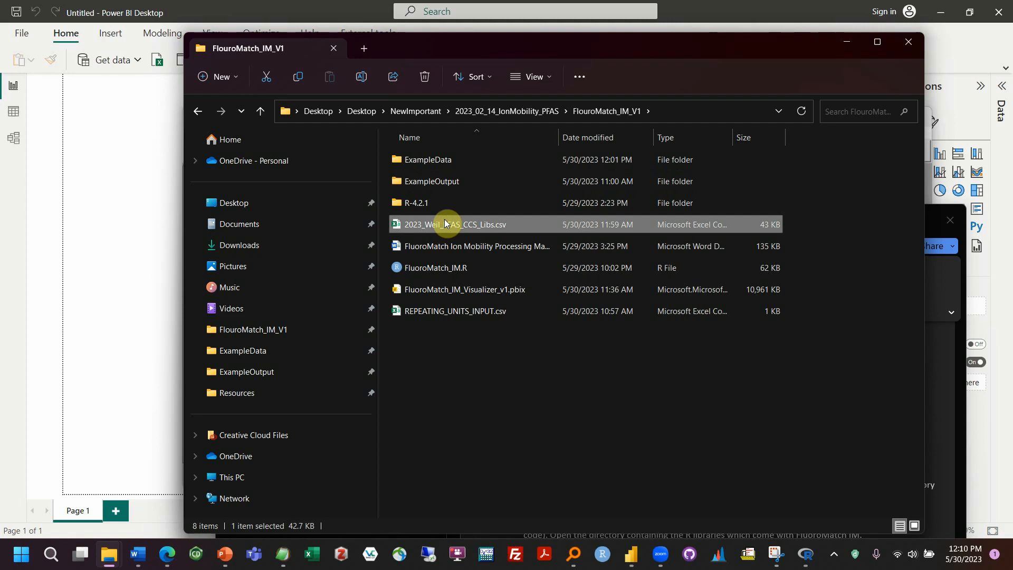
pyautogui.click(417, 311)
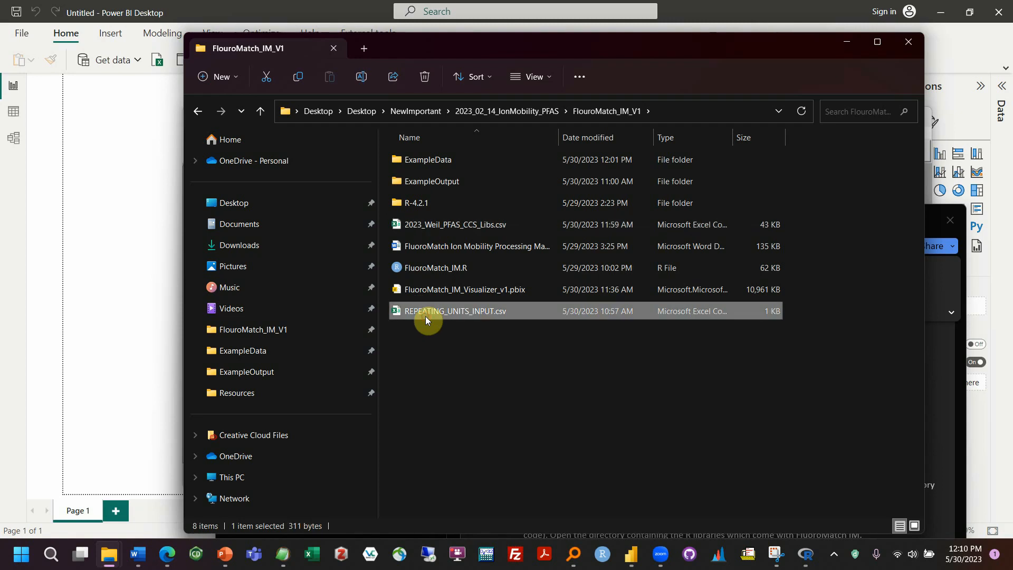
# Open 2023_Weil_PFAS_CCS_Libs.csv and examine the formula, polarity and name entries of the first compounds.
pyautogui.doubleClick(445, 223)
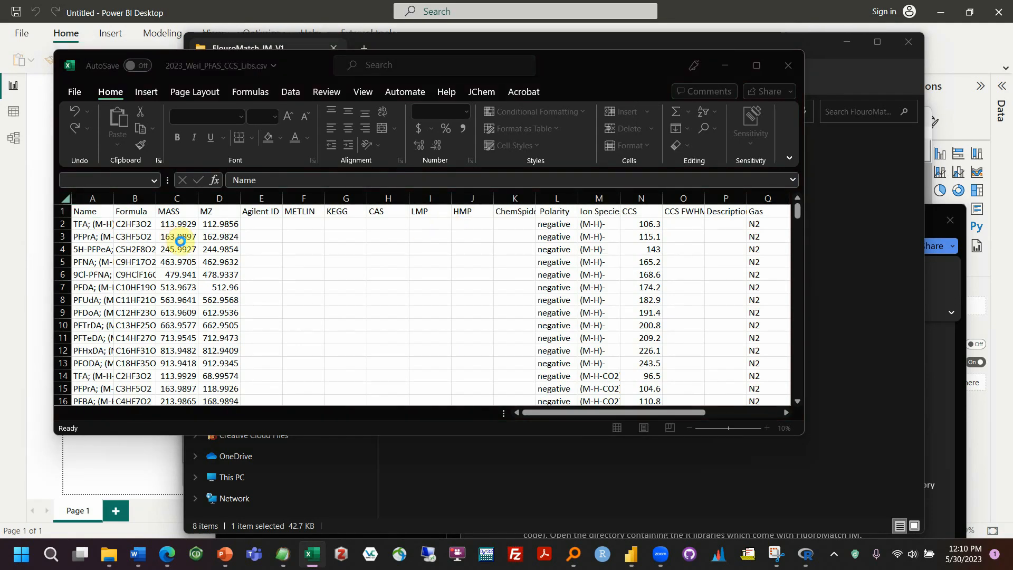
pyautogui.click(131, 224)
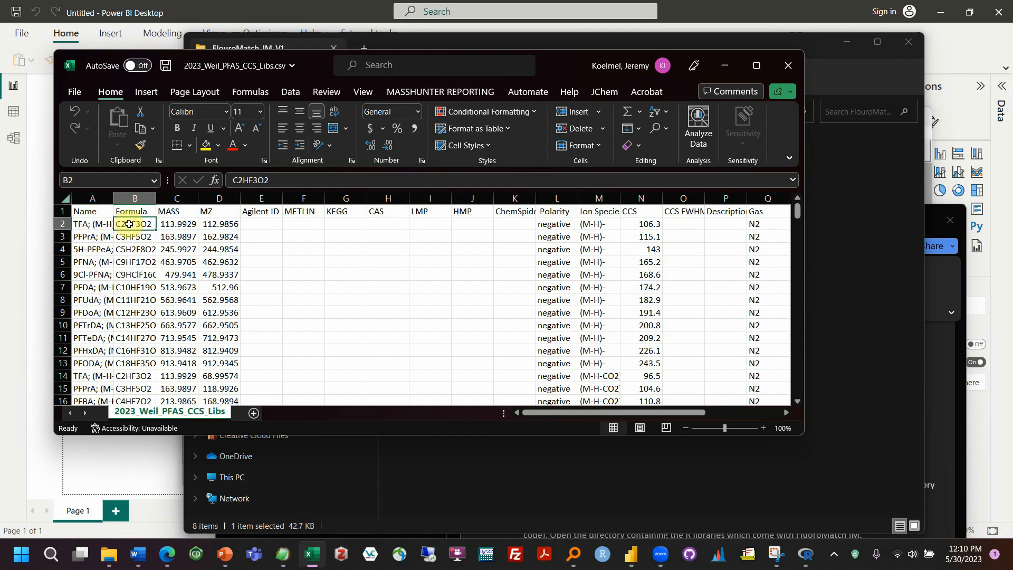
pyautogui.click(565, 236)
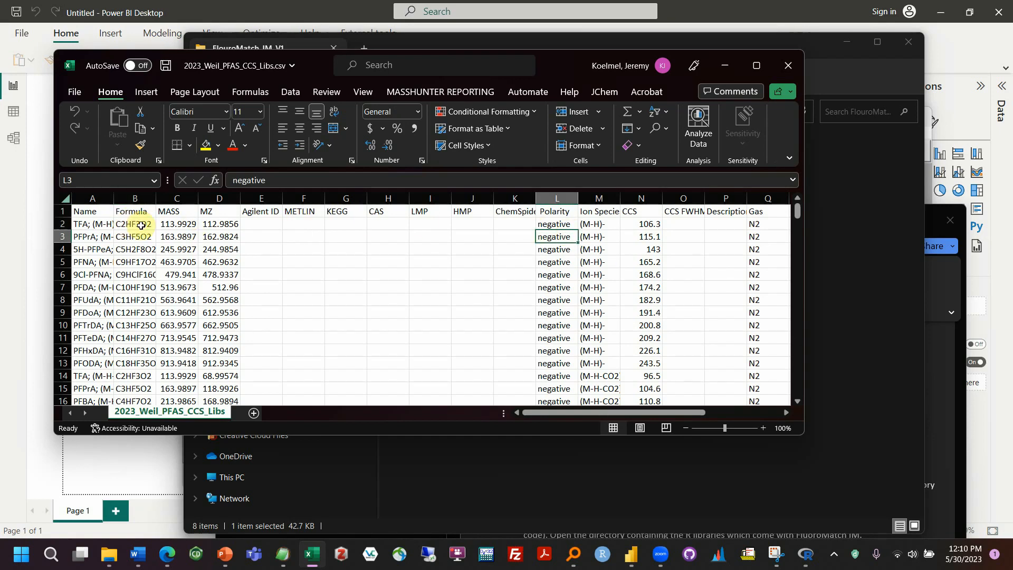
pyautogui.moveTo(98, 222); pyautogui.dragTo(77, 263)
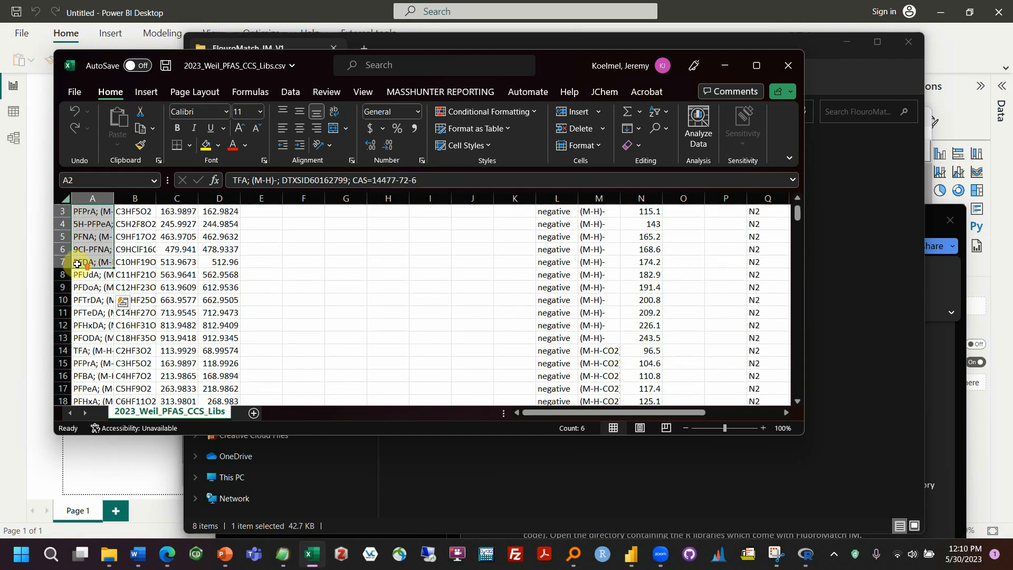
pyautogui.scroll(1, 89, 232)
# Widen the Name column and examine the Name, Formula, MZ, CCS and MS_READY_SMILES columns of the library.
pyautogui.moveTo(114, 197); pyautogui.dragTo(175, 198)
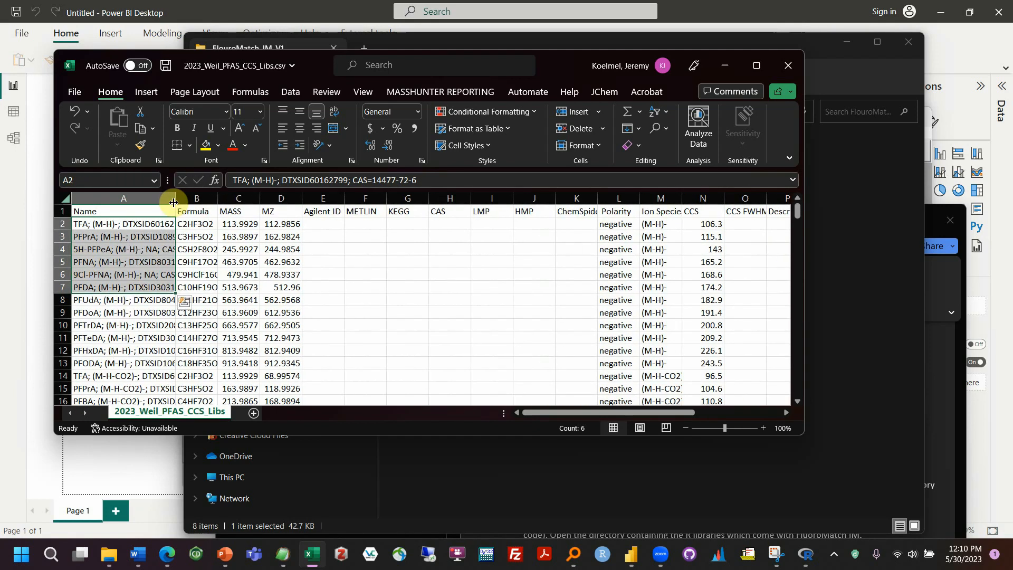
pyautogui.click(126, 198)
pyautogui.click(198, 199)
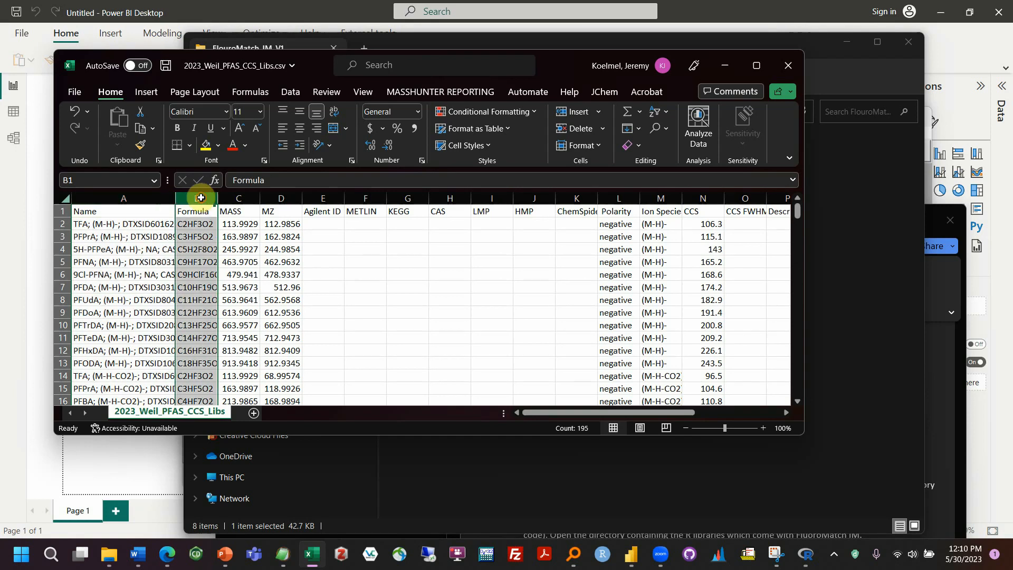
pyautogui.click(281, 199)
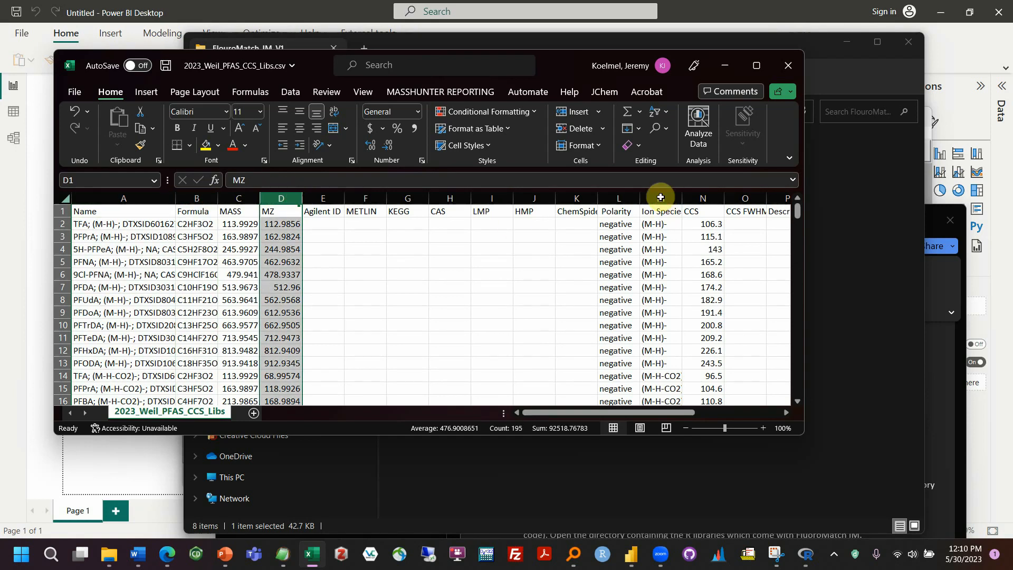
pyautogui.click(702, 198)
pyautogui.moveTo(613, 411); pyautogui.dragTo(696, 410)
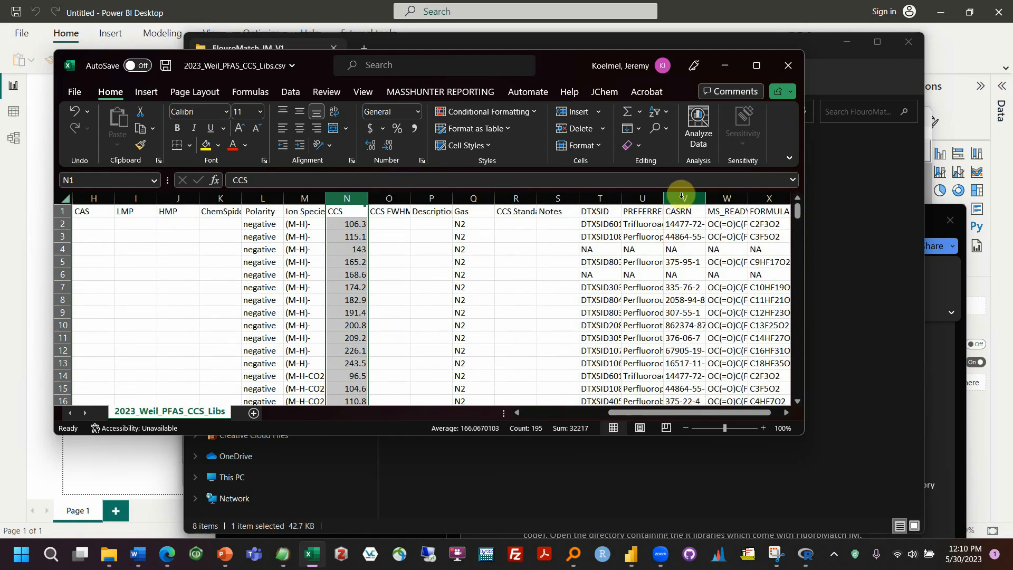
pyautogui.click(727, 199)
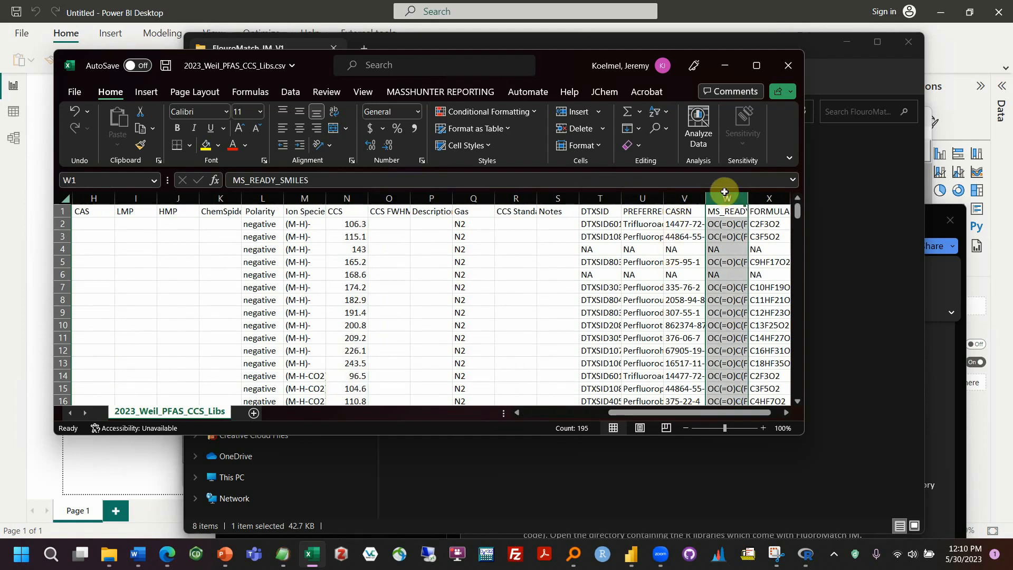
# Review the full name entry of the first library compound, and close the CCS library without saving changes.
pyautogui.moveTo(692, 412); pyautogui.dragTo(490, 412)
pyautogui.click(140, 223)
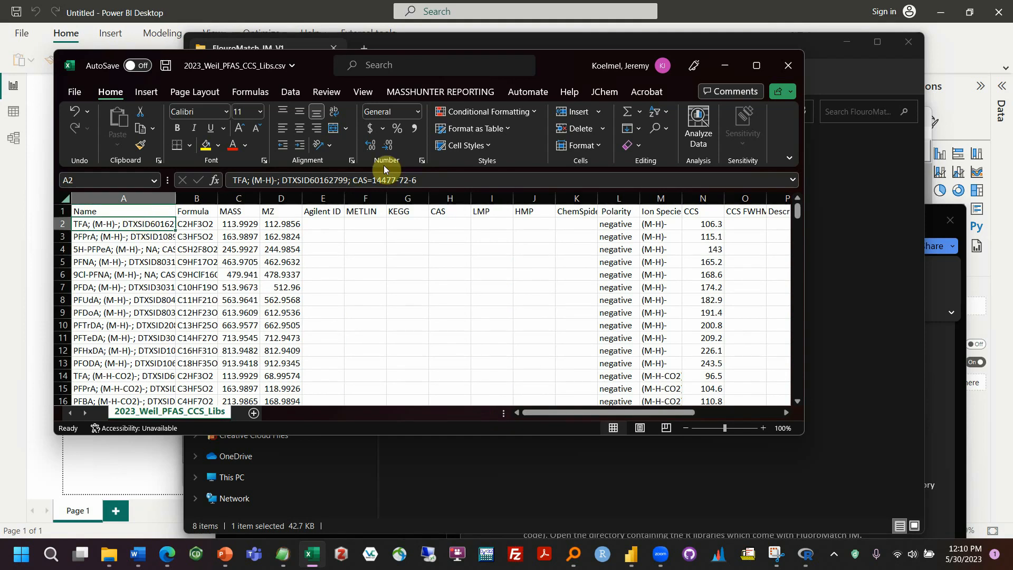
pyautogui.click(335, 324)
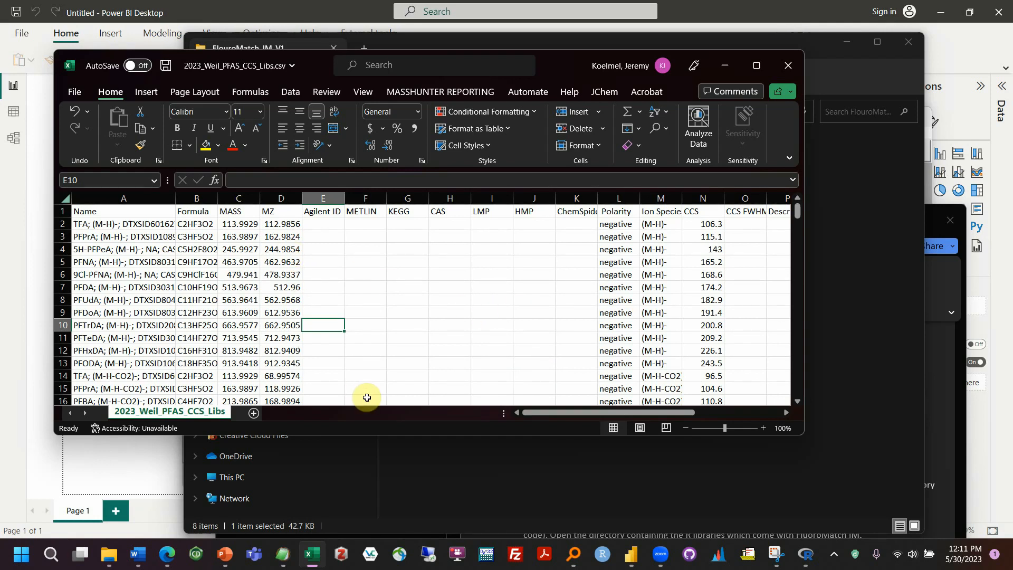
pyautogui.scroll(-1, 211, 282)
pyautogui.scroll(1, 206, 290)
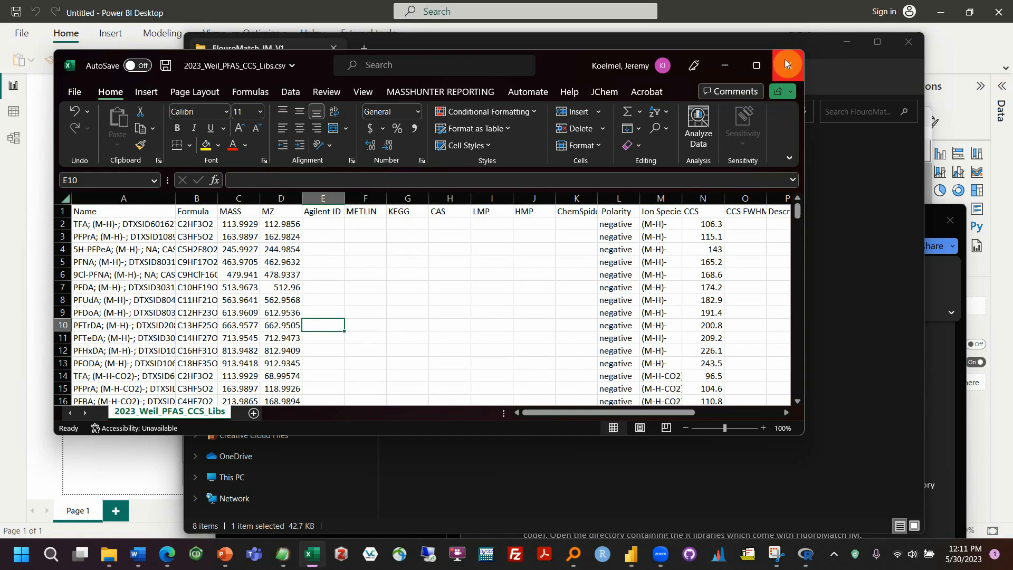
pyautogui.click(786, 62)
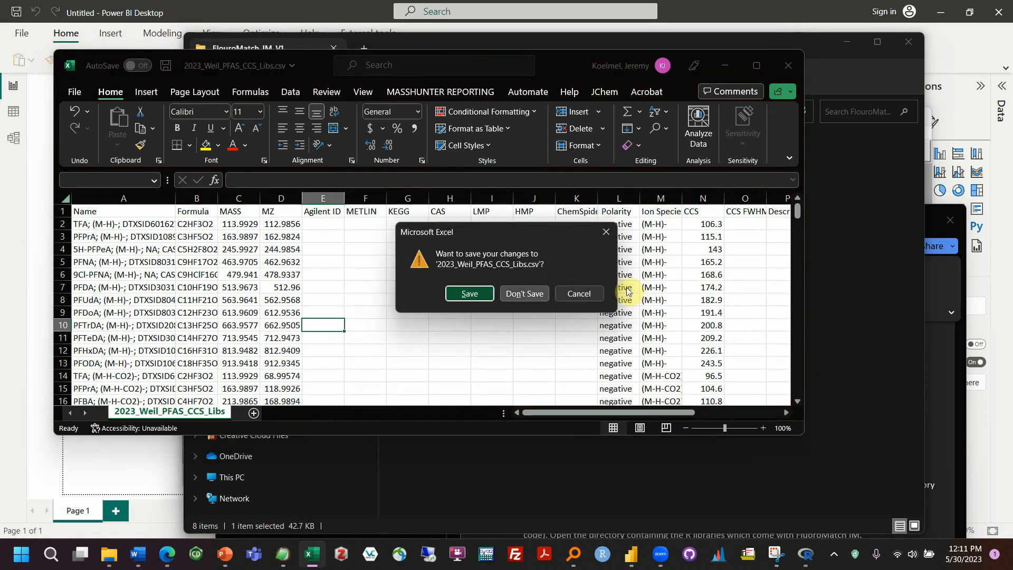
pyautogui.click(519, 296)
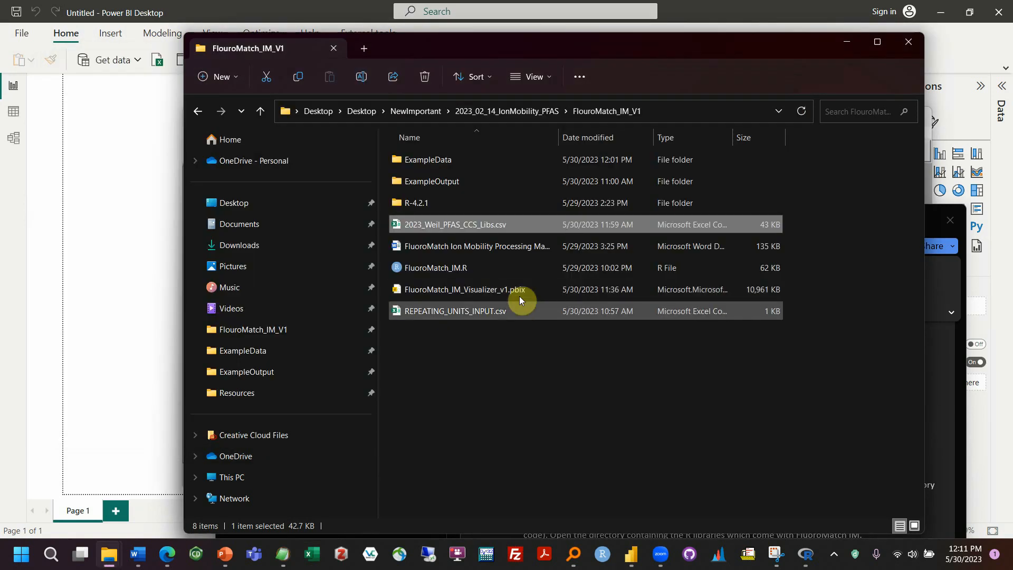
# Open REPEATING_UNITS_INPUT.csv and examine the enabled CF2 row and the repeating unit formulas down to the Test row.
pyautogui.doubleClick(488, 314)
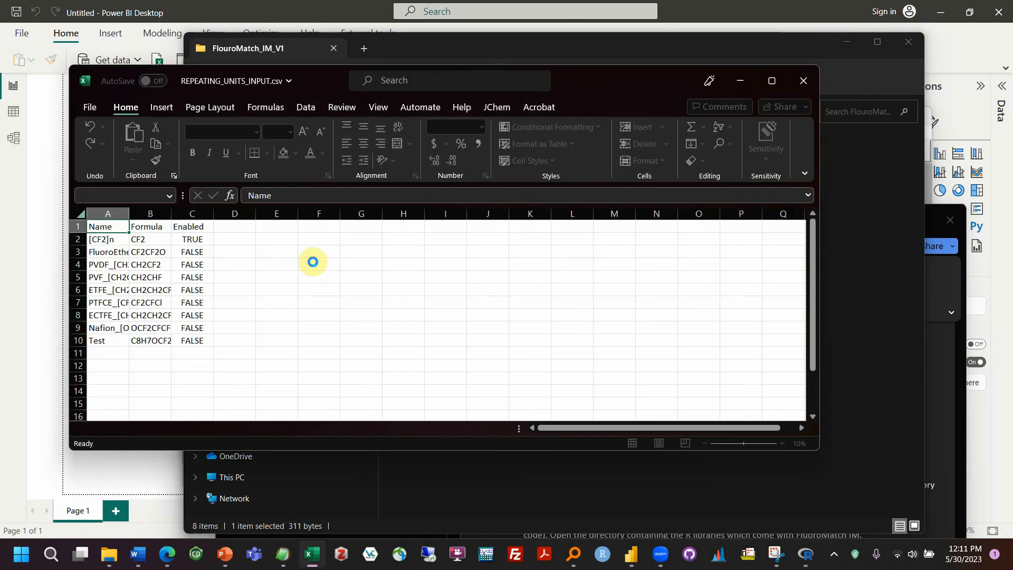
pyautogui.click(141, 242)
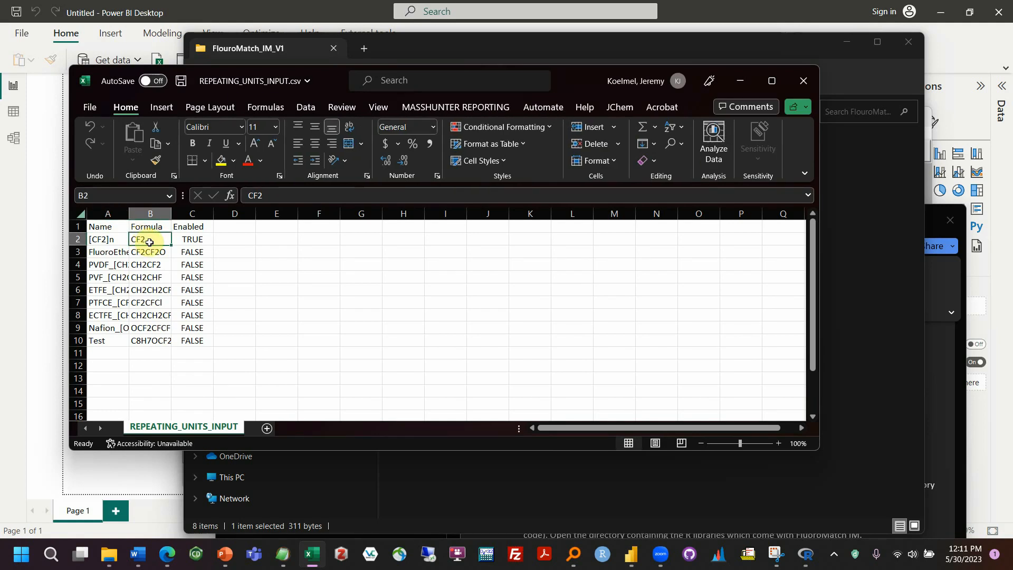
pyautogui.moveTo(196, 239); pyautogui.dragTo(97, 236)
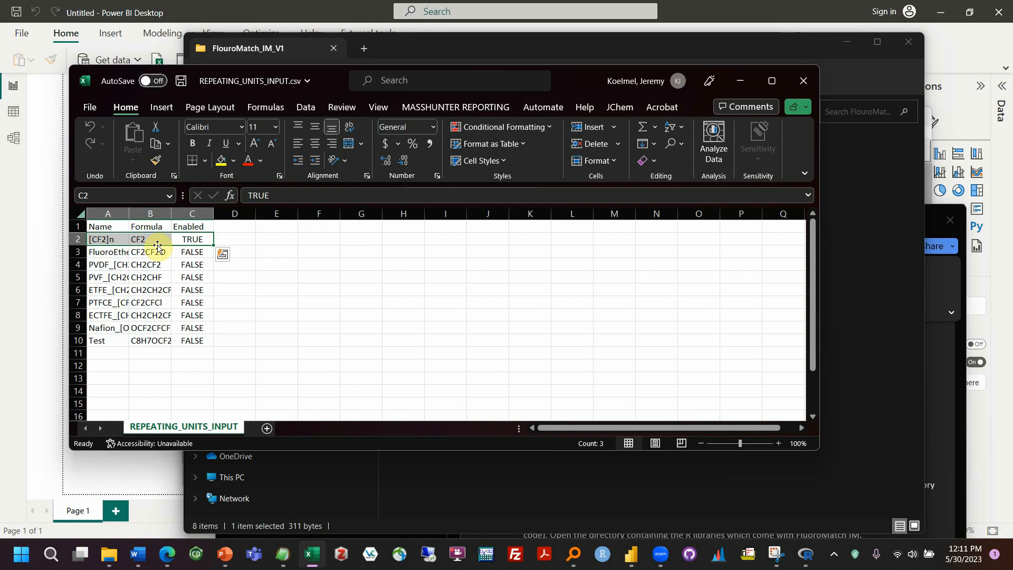
pyautogui.moveTo(142, 253); pyautogui.dragTo(145, 340)
pyautogui.click(145, 340)
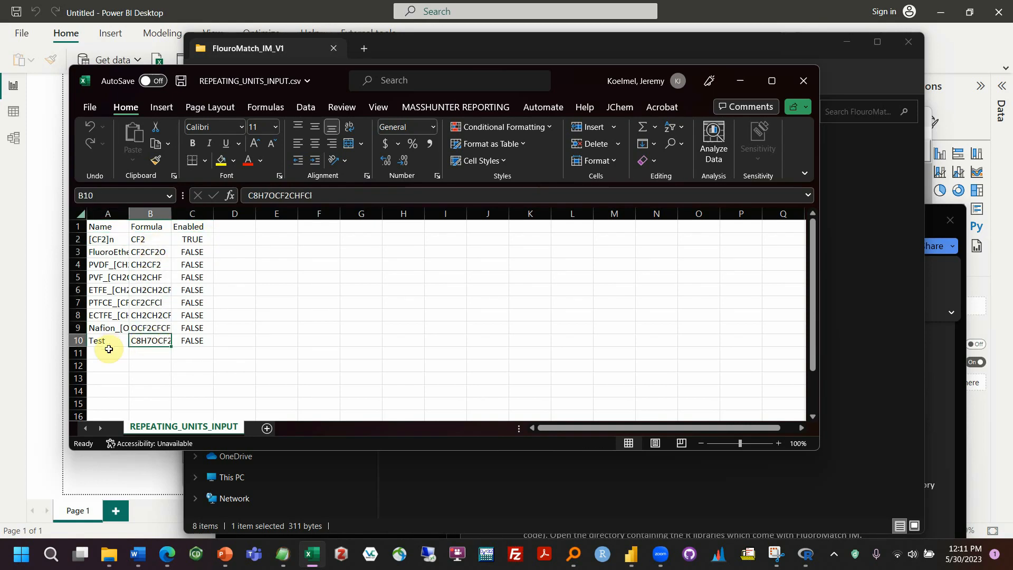
pyautogui.click(147, 359)
pyautogui.moveTo(140, 239); pyautogui.dragTo(145, 336)
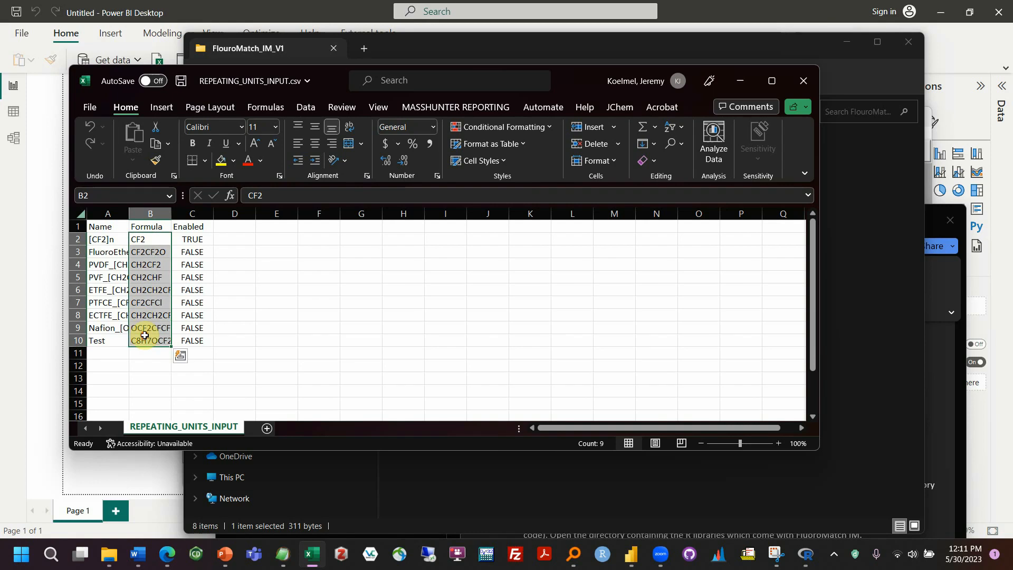
# Check the empty Name, Formula and Enabled cells below the Test row as the place for additional repeating units.
pyautogui.click(145, 352)
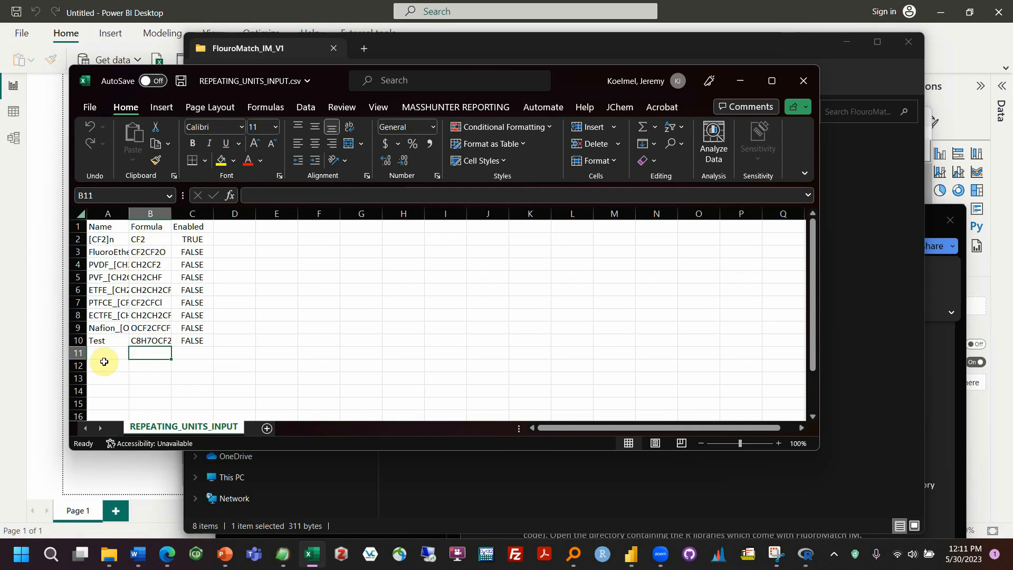
pyautogui.click(101, 358)
pyautogui.click(100, 342)
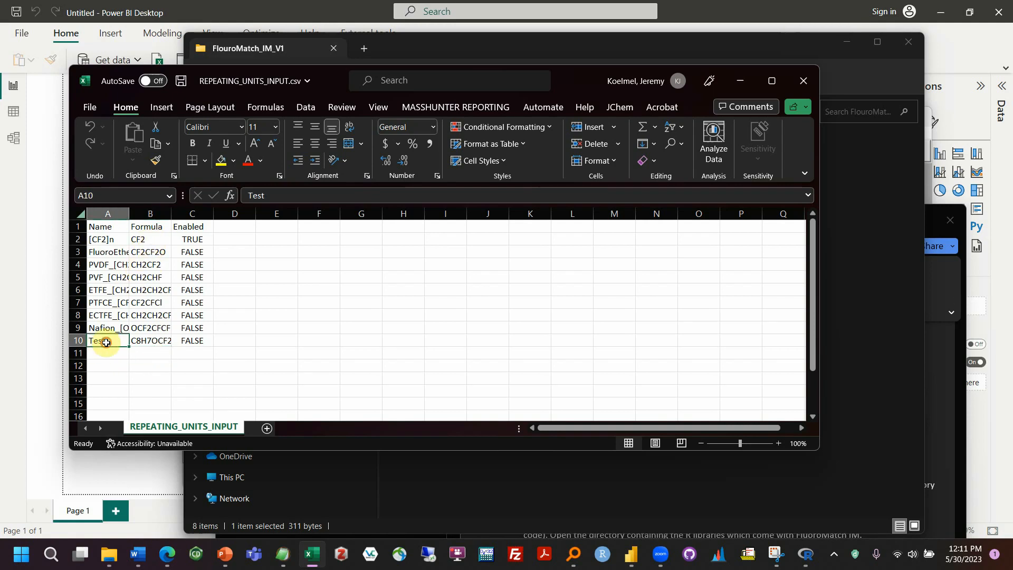
pyautogui.click(117, 354)
pyautogui.click(115, 368)
pyautogui.click(113, 379)
pyautogui.click(106, 349)
pyautogui.click(107, 364)
pyautogui.click(105, 387)
pyautogui.click(109, 355)
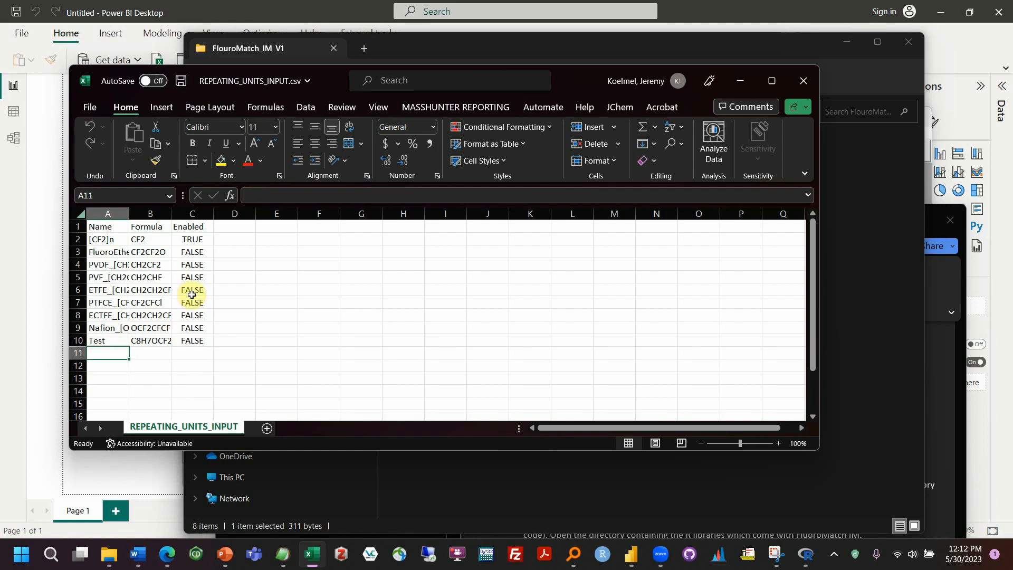
pyautogui.click(203, 358)
pyautogui.click(197, 379)
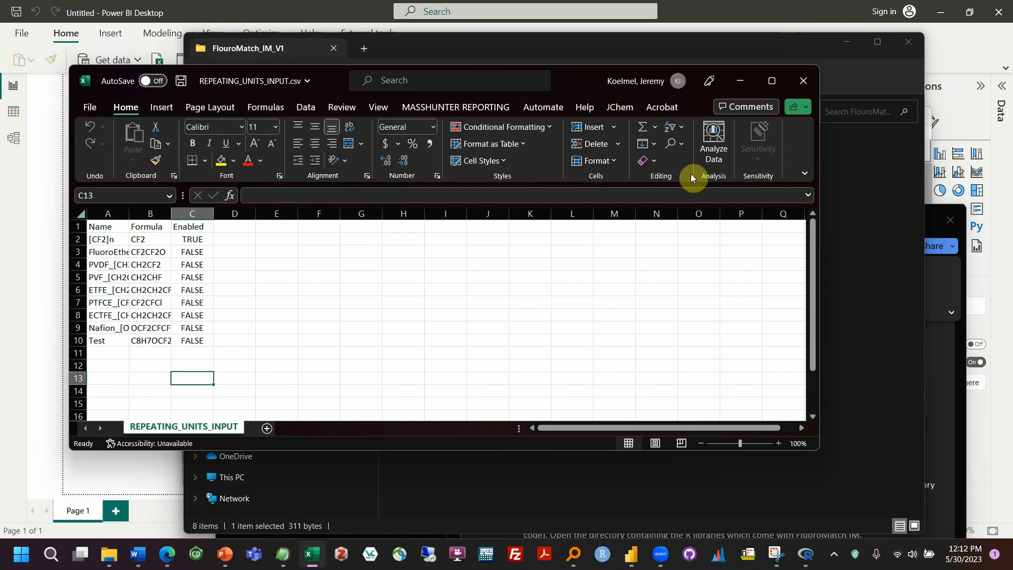
# Close the repeating units workbook and find the CCS library and repeating units files again in the FlouroMatch_IM_V1 folder.
pyautogui.click(813, 83)
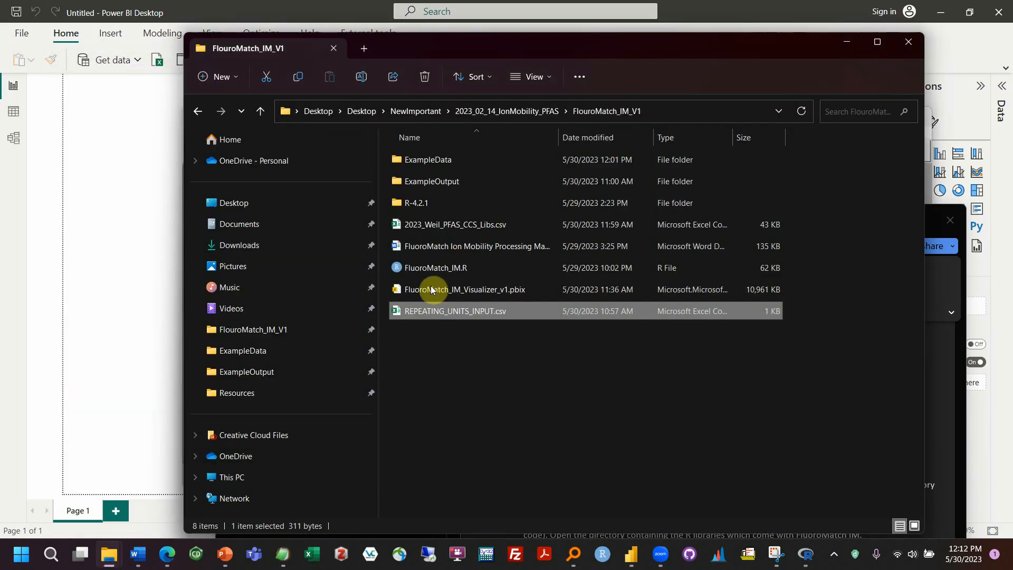
pyautogui.click(445, 223)
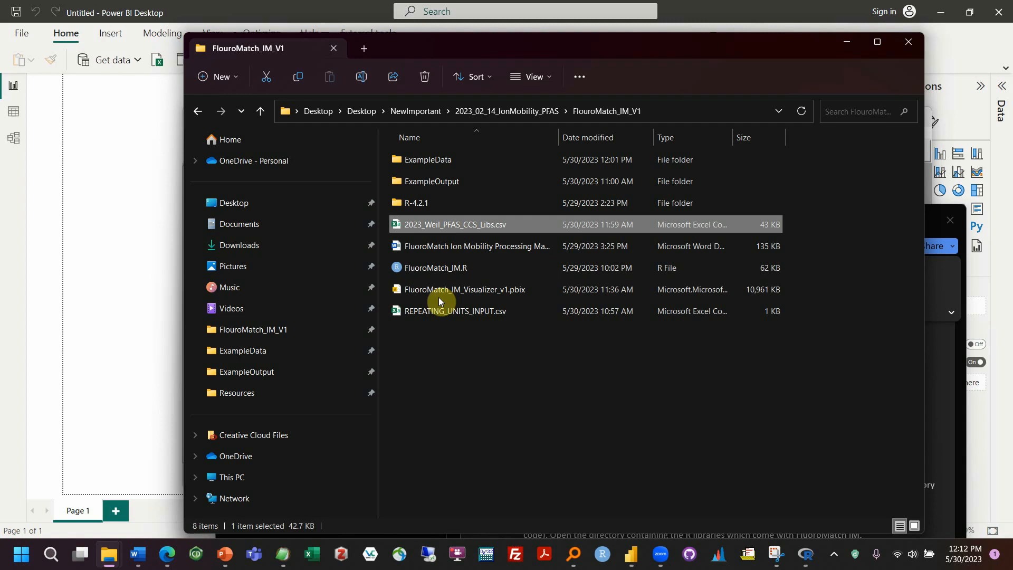
pyautogui.click(436, 313)
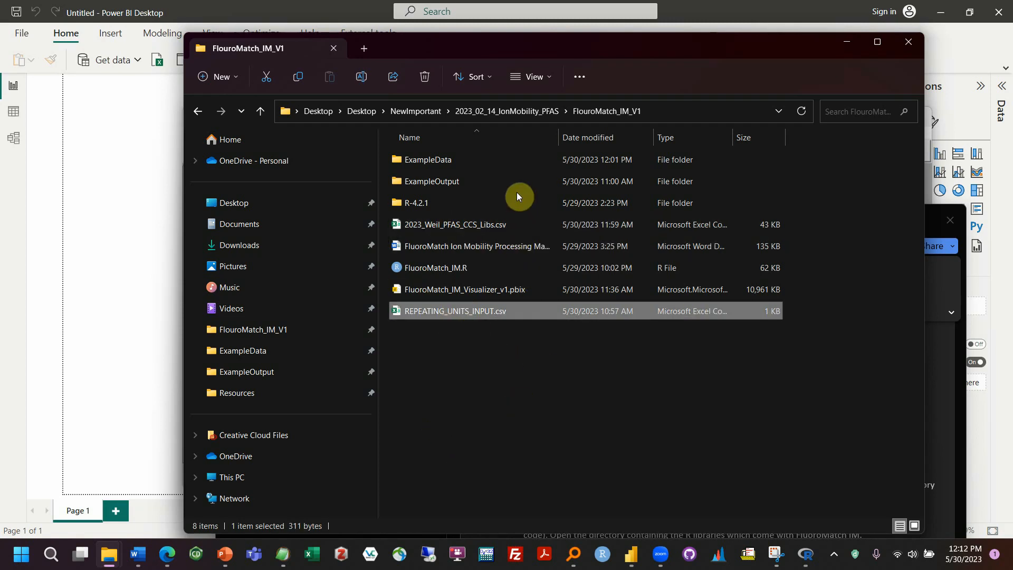
# Locate the R-4.2.1 folder and review the R setup instructions in the FluoroMatch Ion Mobility Processing Manual.
pyautogui.click(431, 206)
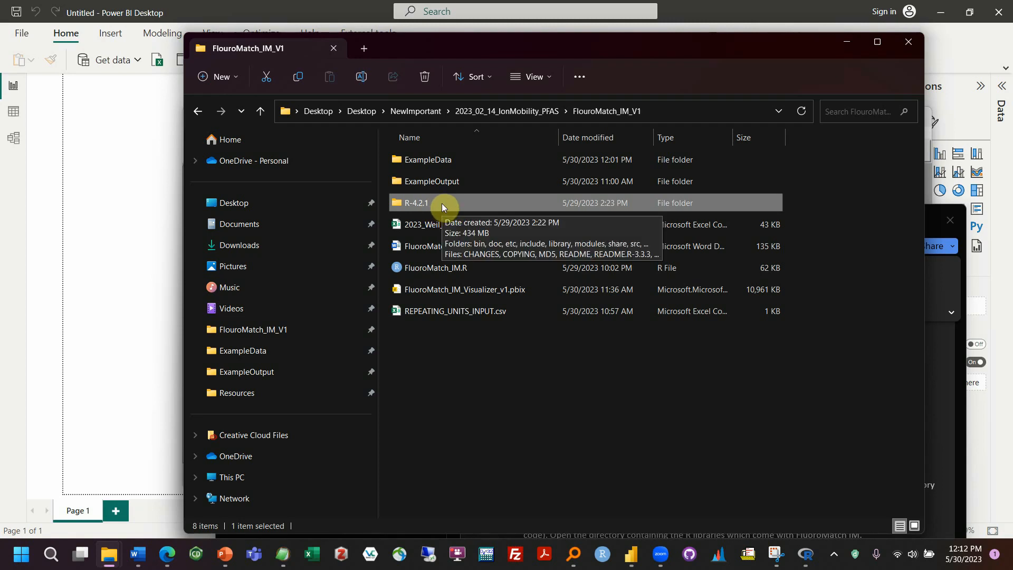
pyautogui.moveTo(284, 554)
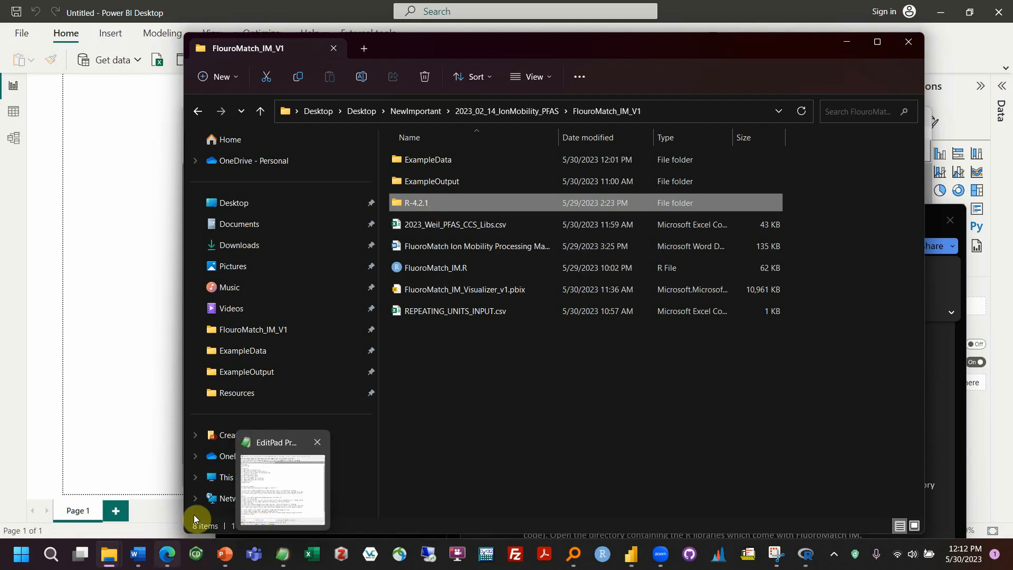
pyautogui.click(137, 554)
pyautogui.scroll(-1, 667, 472)
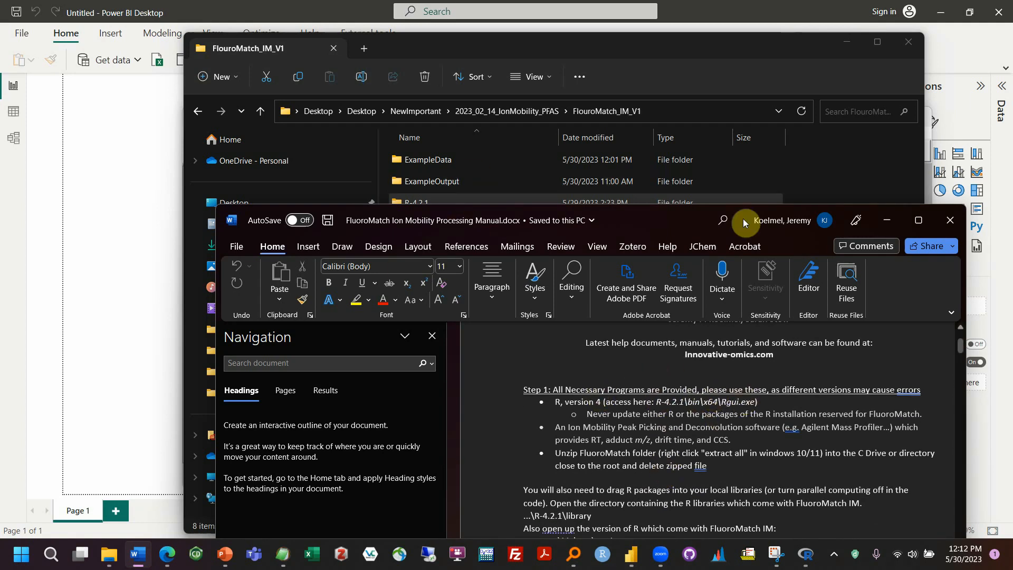
pyautogui.scroll(-8, 727, 440)
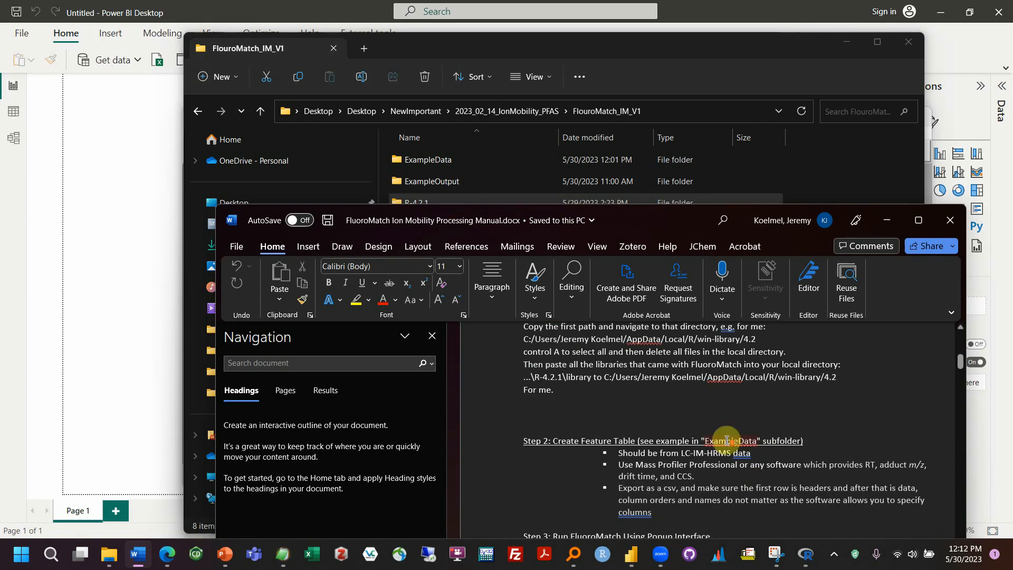
pyautogui.scroll(3, 727, 440)
# Return to the FlouroMatch_IM_V1 folder and launch Rgui.exe from R-4.2.1\bin\x64.
pyautogui.click(600, 48)
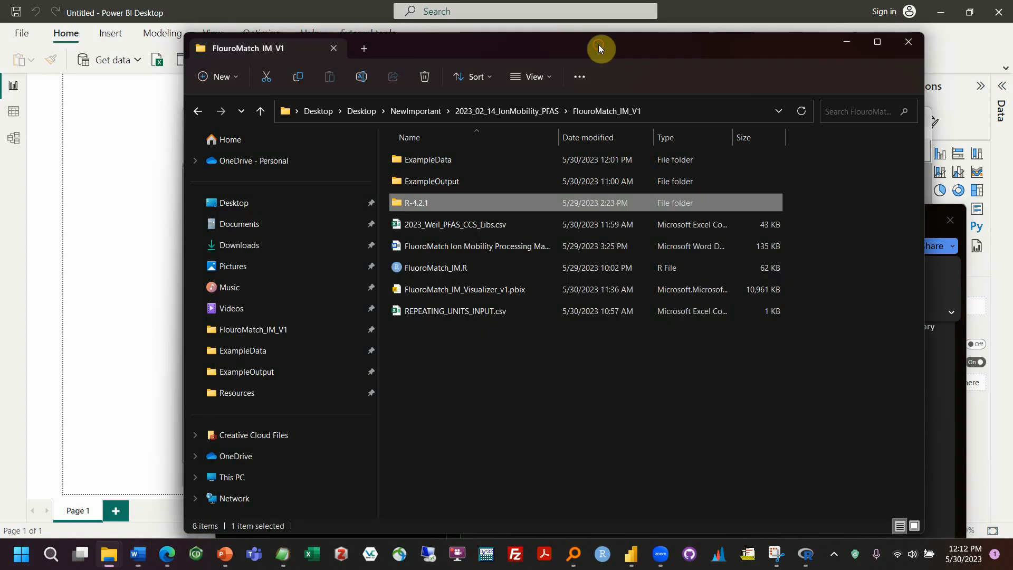
pyautogui.doubleClick(425, 201)
pyautogui.doubleClick(431, 163)
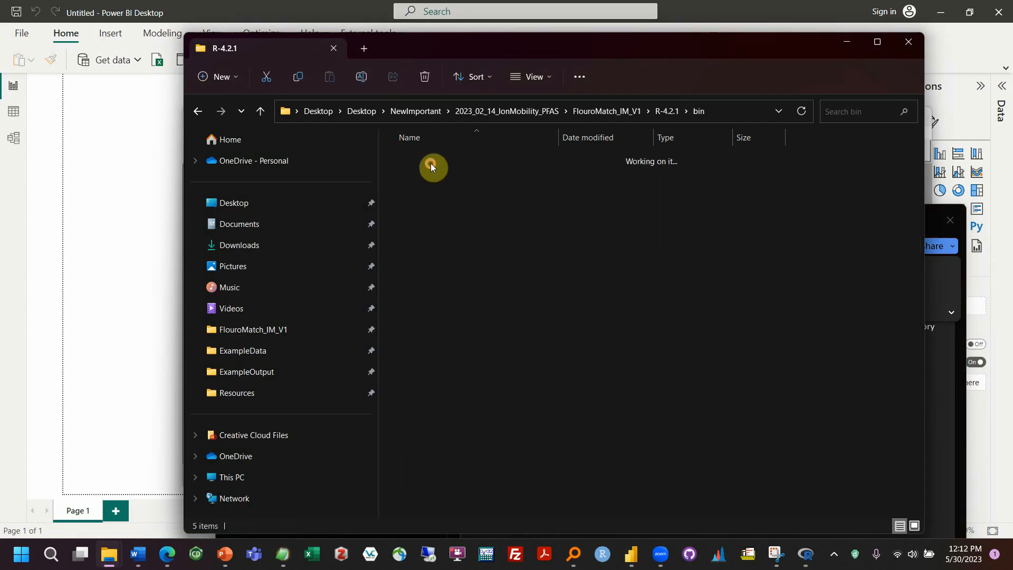
pyautogui.doubleClick(423, 179)
pyautogui.doubleClick(441, 353)
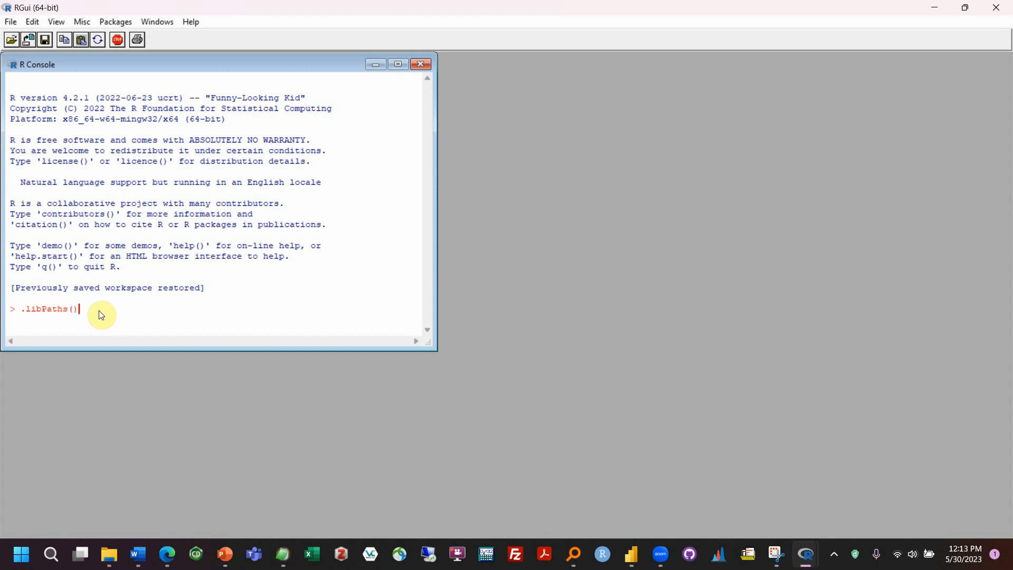
# Run .libPaths() in the R console, inspect the full library path through to its end, and minimize RGui.
pyautogui.press('Return')
pyautogui.moveTo(87, 342); pyautogui.dragTo(258, 354)
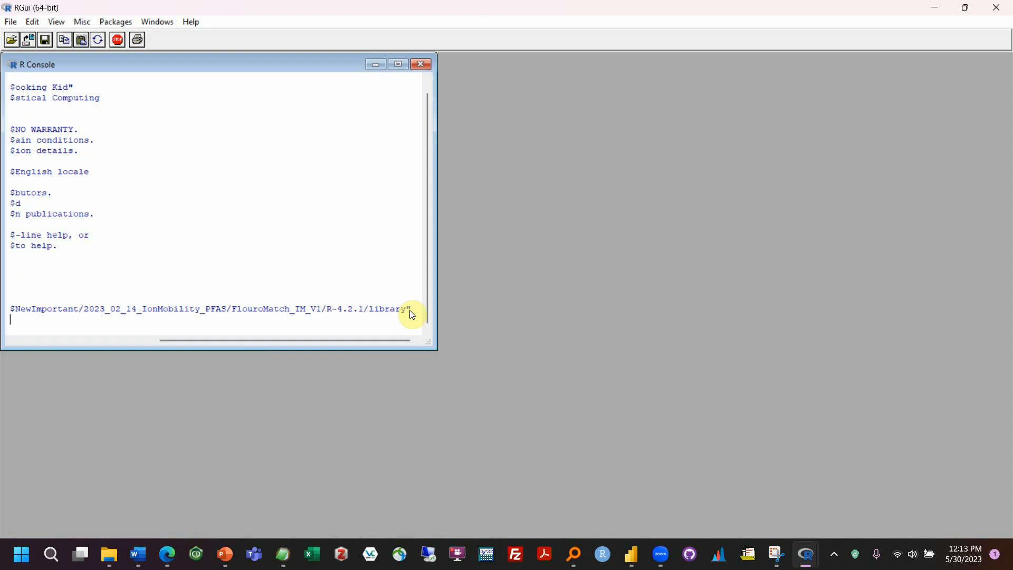
pyautogui.moveTo(400, 312); pyautogui.dragTo(285, 308)
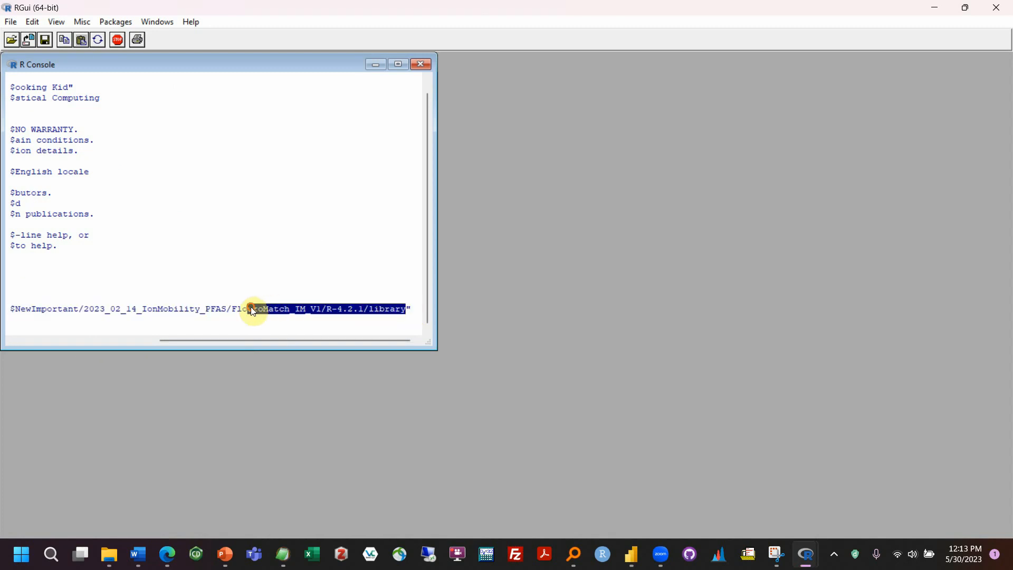
pyautogui.click(233, 306)
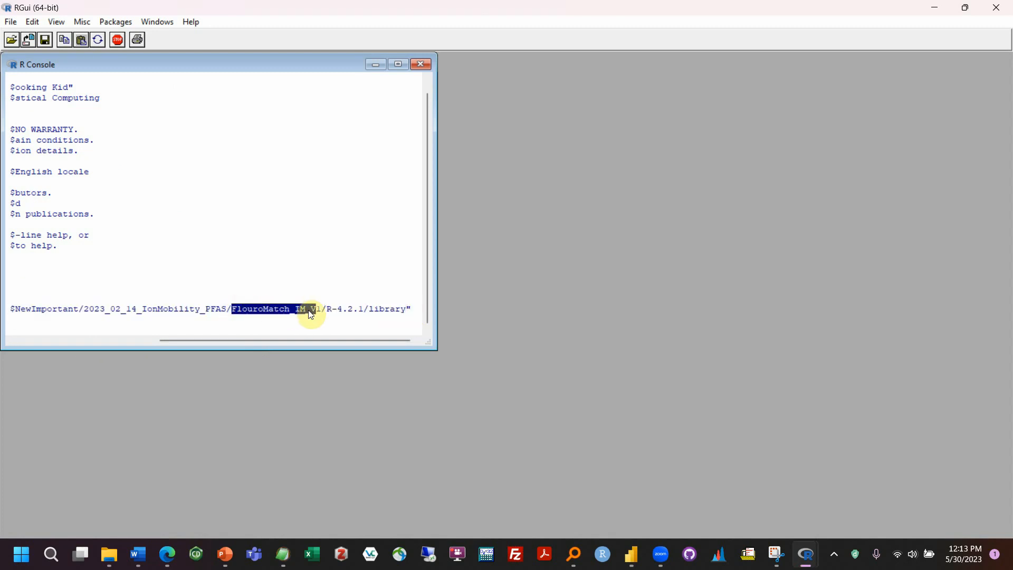
pyautogui.moveTo(330, 343); pyautogui.dragTo(132, 341)
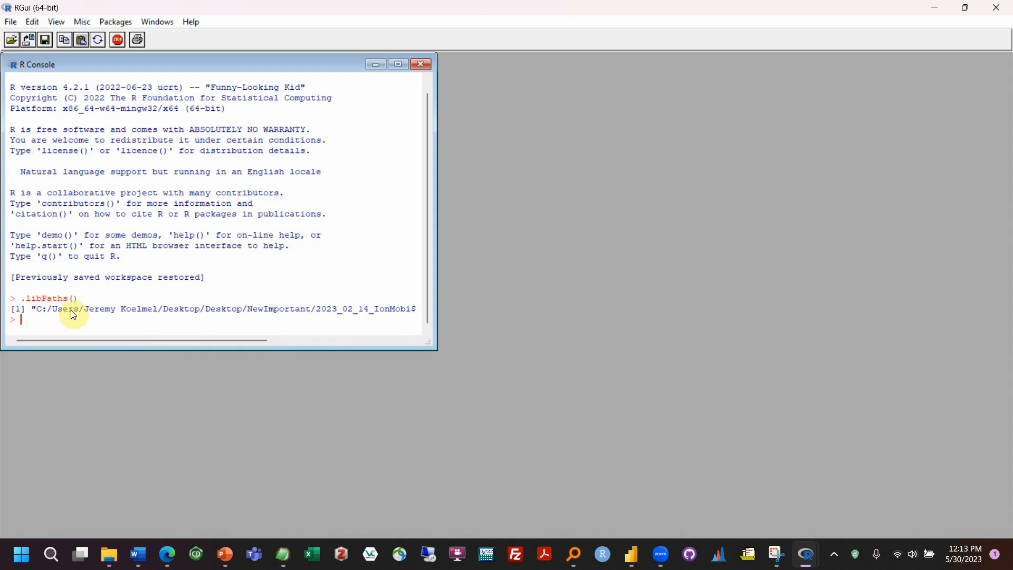
pyautogui.click(934, 7)
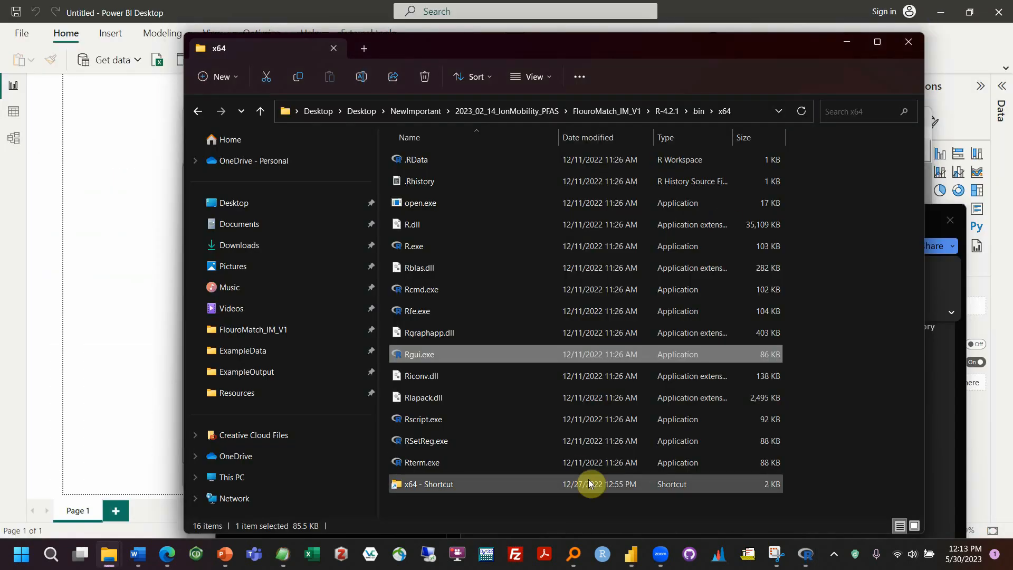
# Reopen the processing manual and examine the example local library directory ending in AppData/Local/R/win-library/4.2.
pyautogui.moveTo(140, 552)
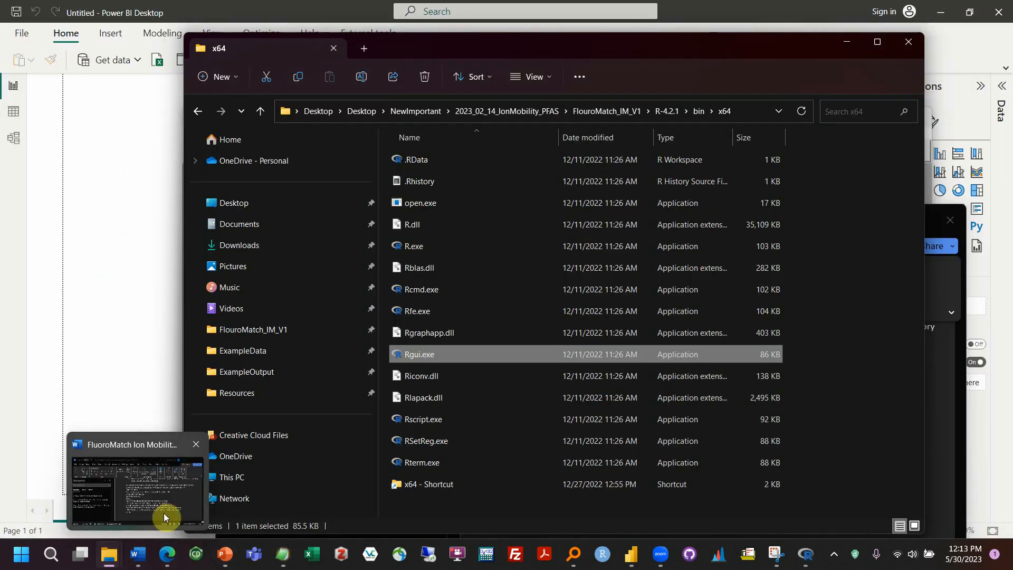
pyautogui.click(164, 516)
pyautogui.moveTo(586, 226); pyautogui.dragTo(381, 74)
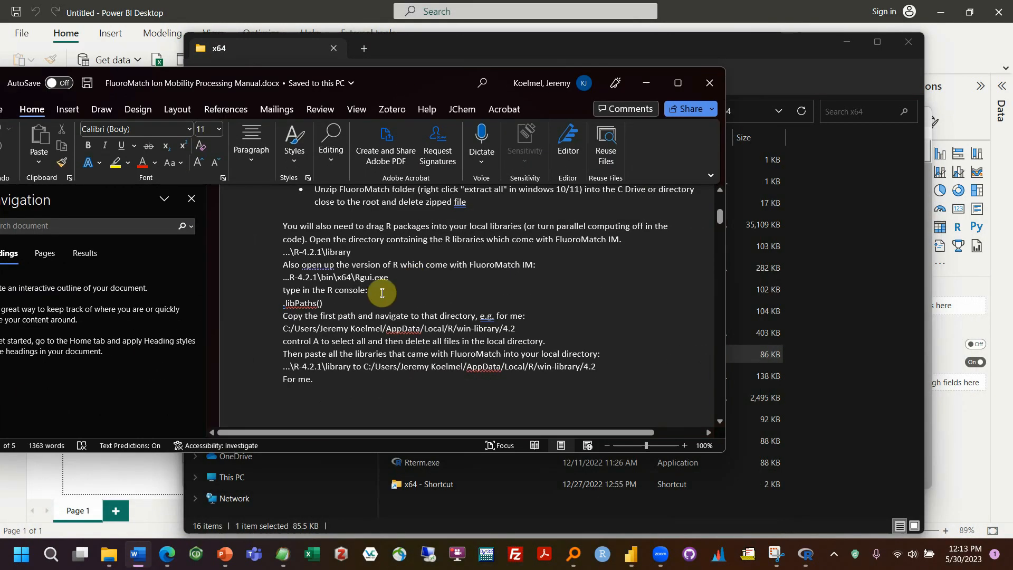
pyautogui.scroll(2, 382, 293)
pyautogui.scroll(-2, 341, 300)
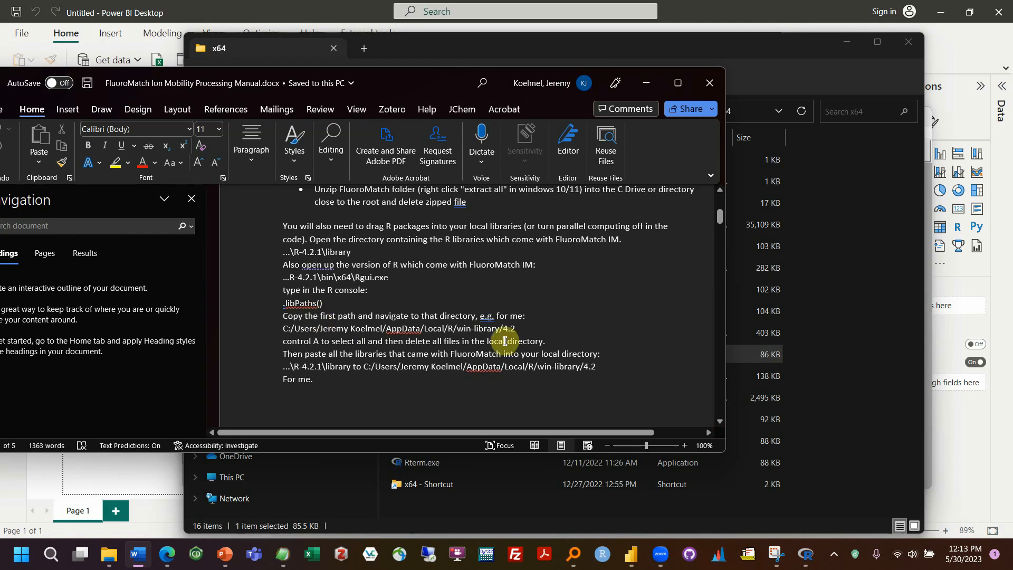
pyautogui.moveTo(529, 325); pyautogui.dragTo(284, 337)
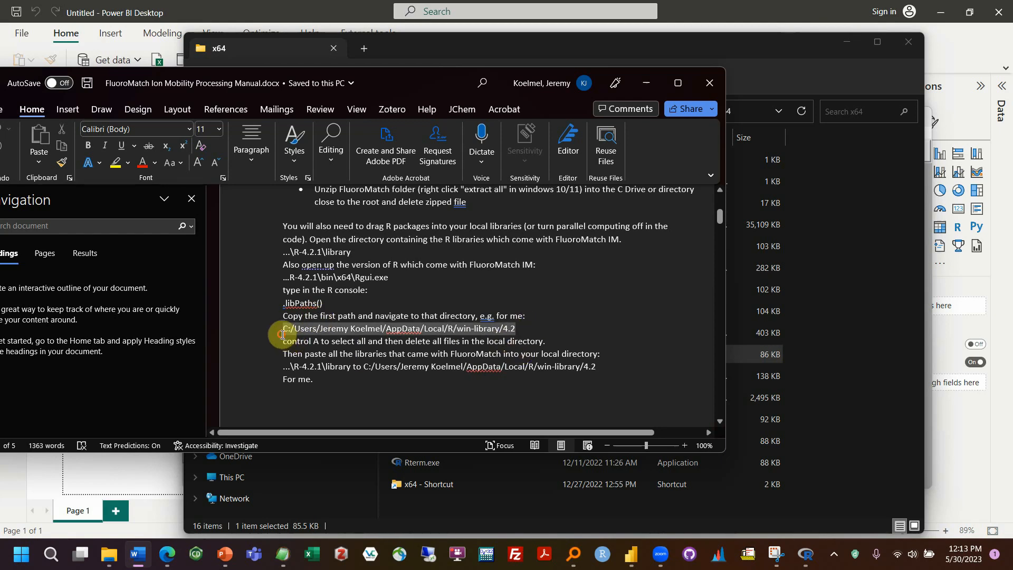
pyautogui.scroll(1, 386, 389)
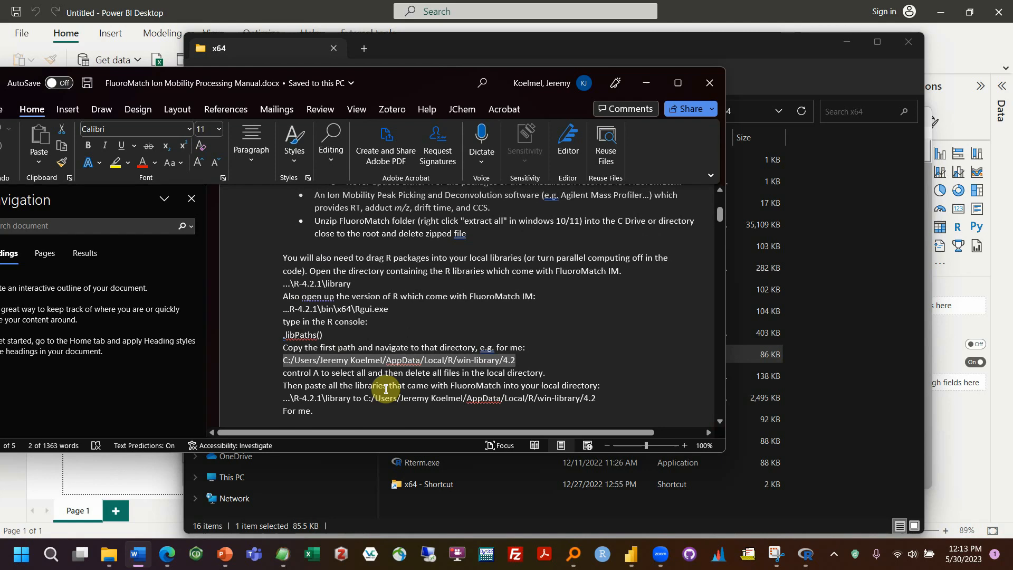
pyautogui.moveTo(515, 361); pyautogui.dragTo(425, 360)
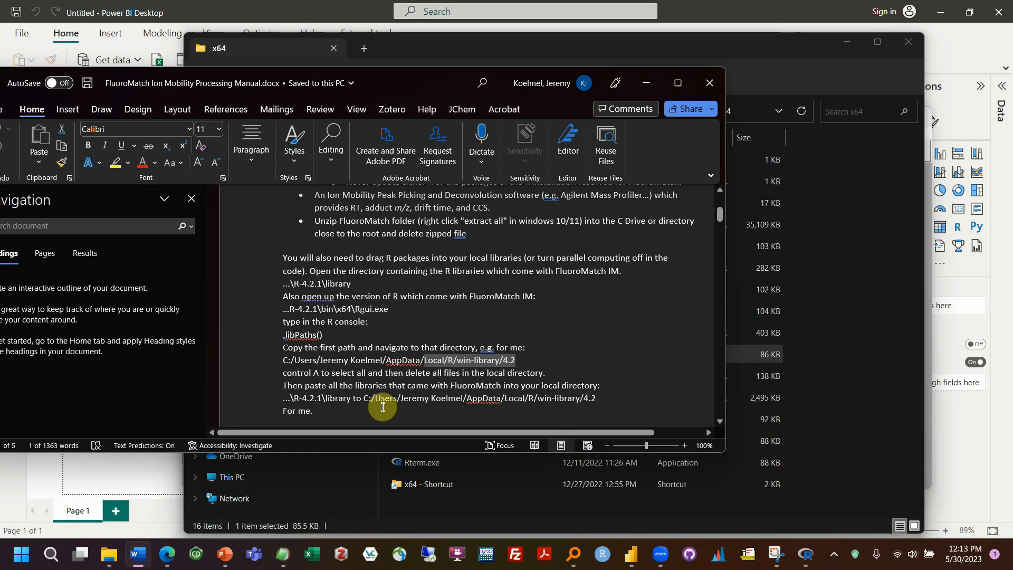
pyautogui.scroll(-1, 356, 329)
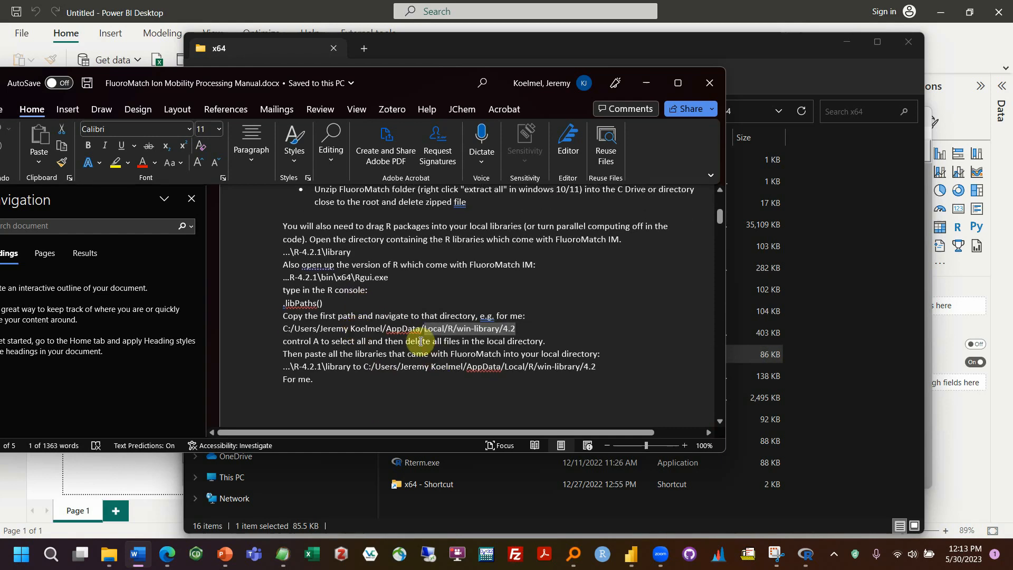
# Compare the manual's source path ...\R-4.2.1\library with the local win-library directory and the Rgui.exe path.
pyautogui.scroll(1, 395, 331)
pyautogui.moveTo(351, 284)
pyautogui.mouseDown()
pyautogui.moveTo(271, 285)
pyautogui.moveTo(333, 283)
pyautogui.mouseUp()
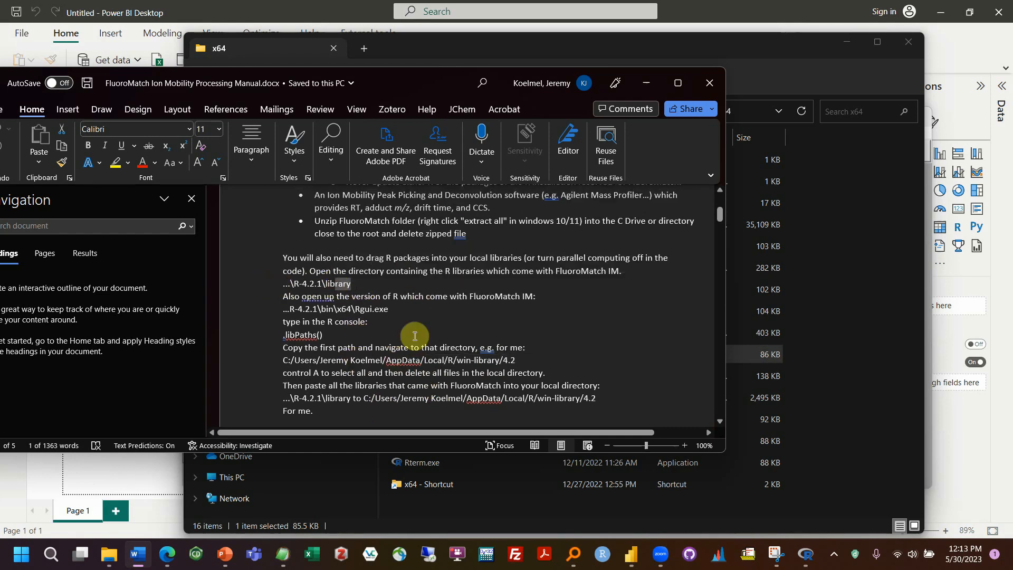
pyautogui.moveTo(457, 360); pyautogui.dragTo(499, 361)
pyautogui.click(371, 309)
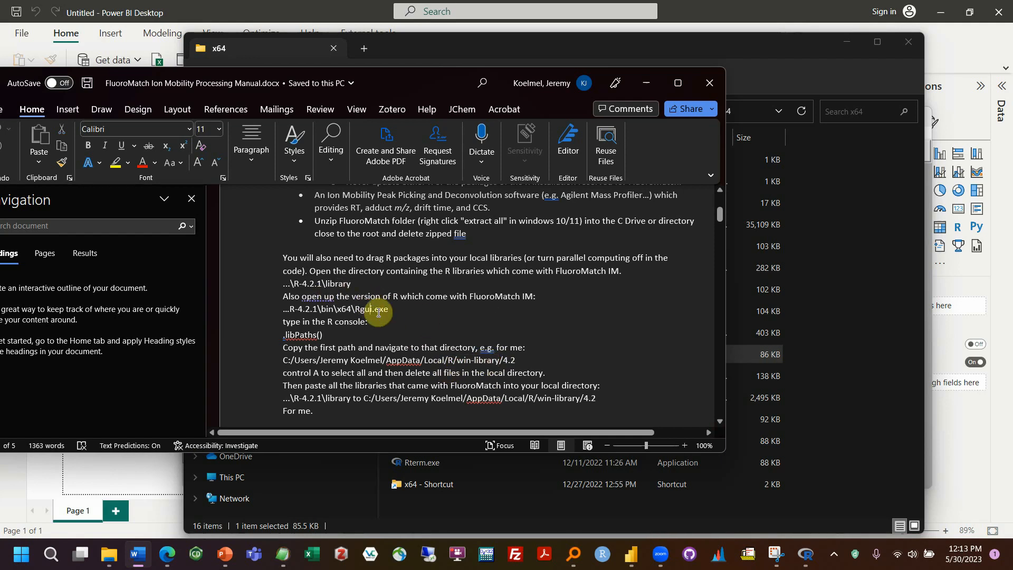
pyautogui.scroll(-1, 386, 343)
pyautogui.scroll(-2, 385, 343)
pyautogui.scroll(3, 386, 343)
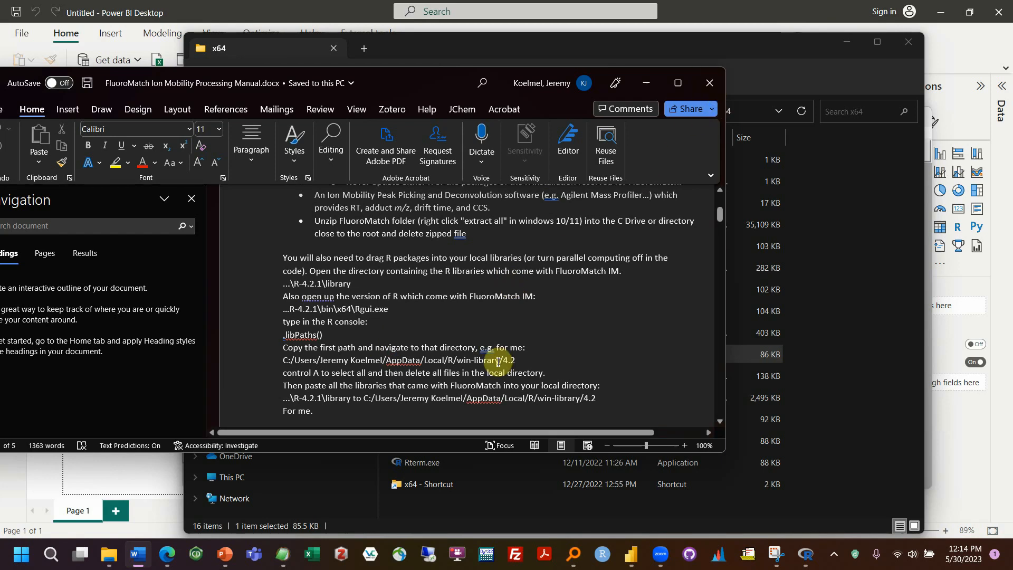
# Highlight the manual's R library replacement instructions from ...\R-4.2.1\library onward, enlarge the text for reading, and close the manual.
pyautogui.moveTo(473, 409); pyautogui.dragTo(279, 291)
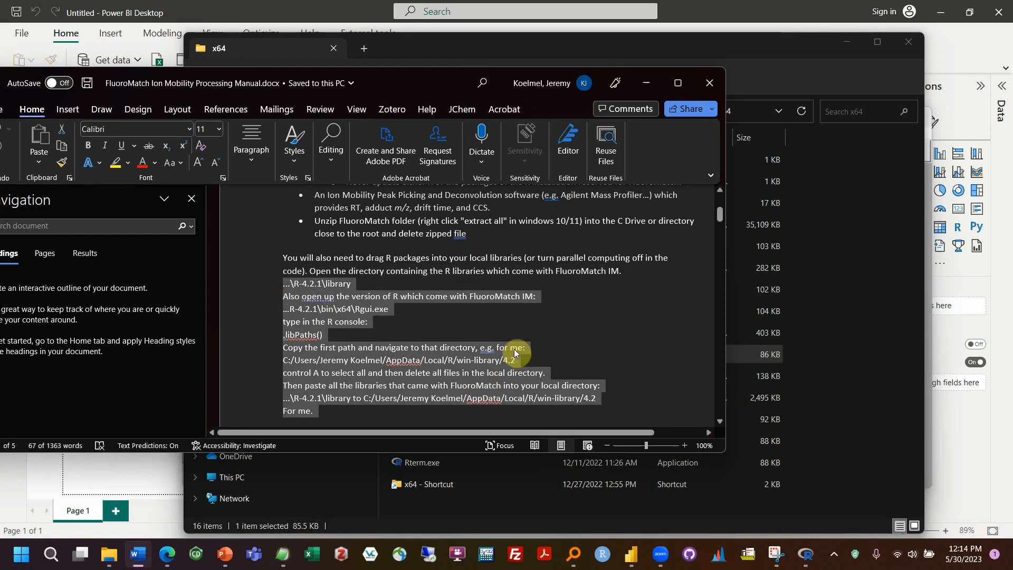
pyautogui.click(616, 290)
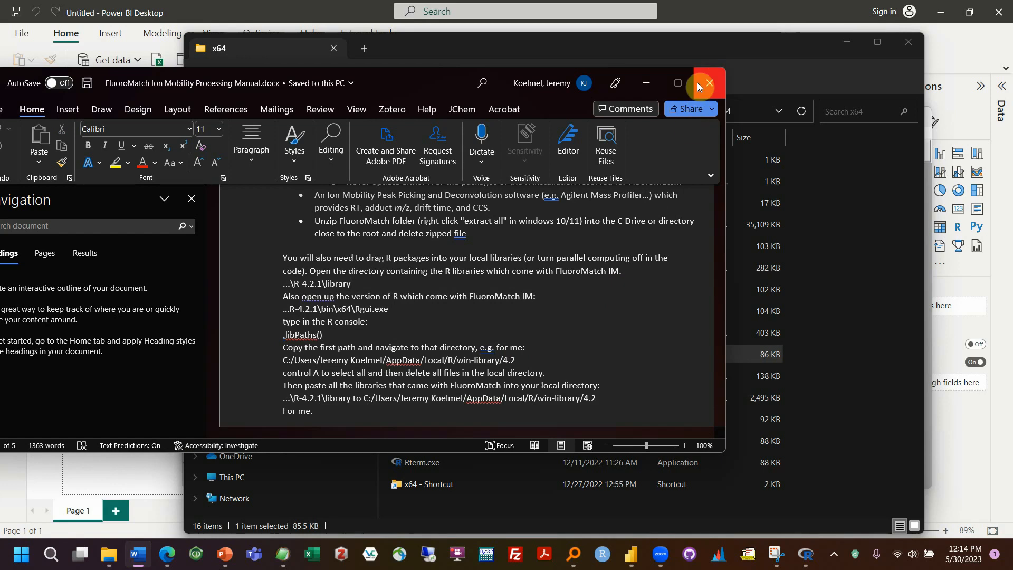
pyautogui.keyDown('ctrl'); pyautogui.scroll(3, 487, 357); pyautogui.keyUp('ctrl')
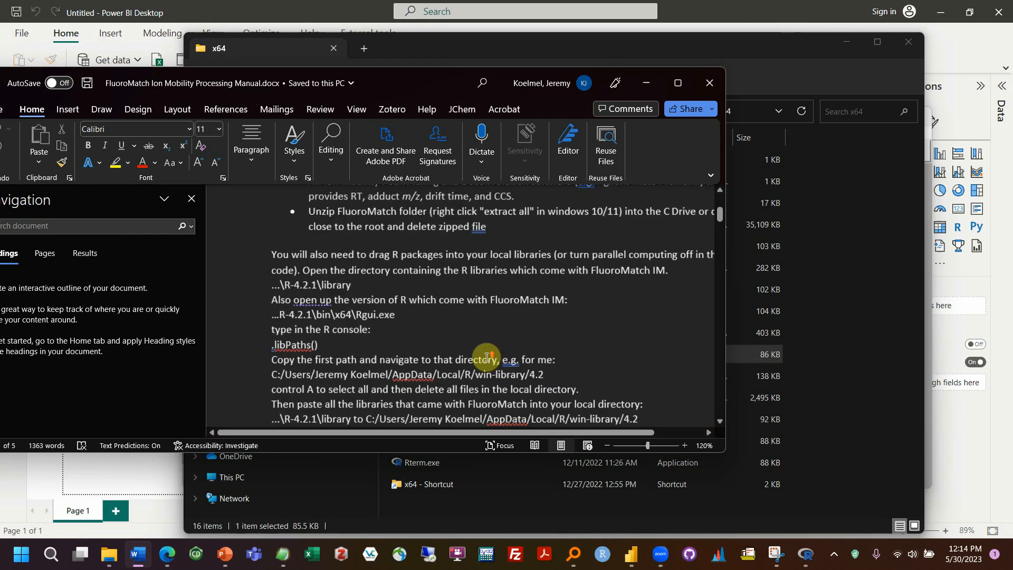
pyautogui.scroll(-2, 486, 350)
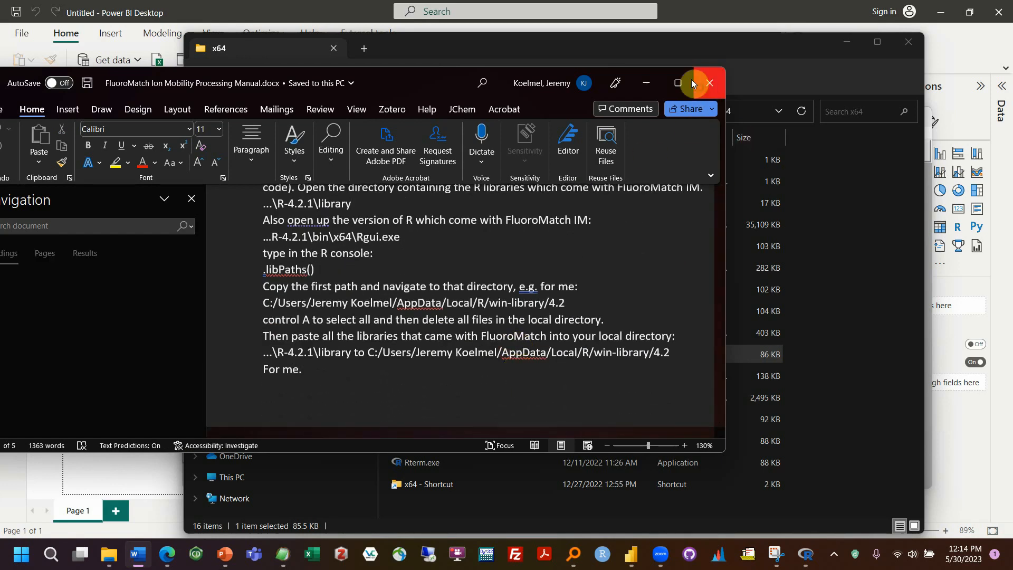
pyautogui.click(707, 83)
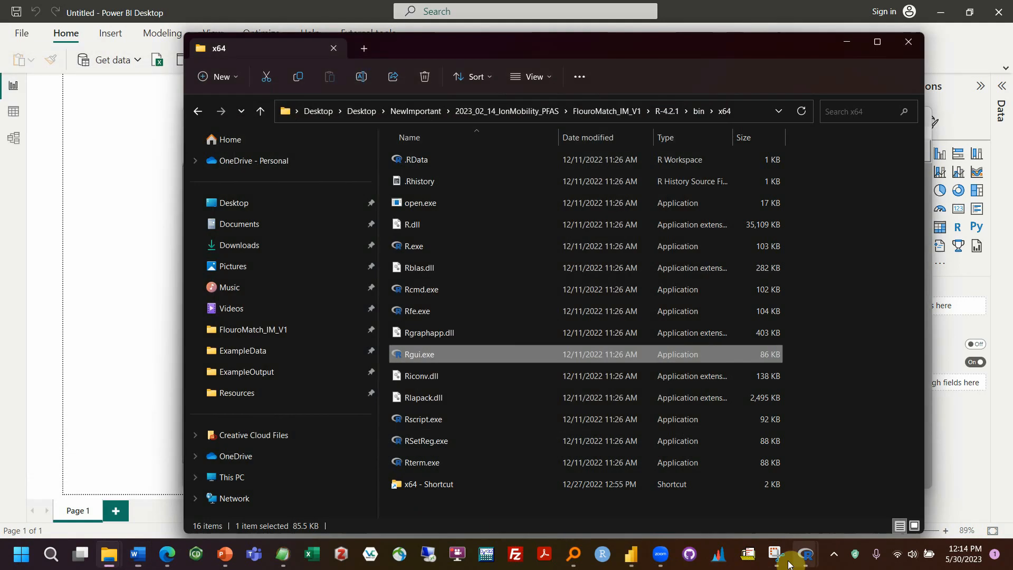
# Restore RGui as a smaller window and navigate File Explorer back up to the FlouroMatch_IM_V1 folder.
pyautogui.moveTo(806, 561)
pyautogui.click(835, 499)
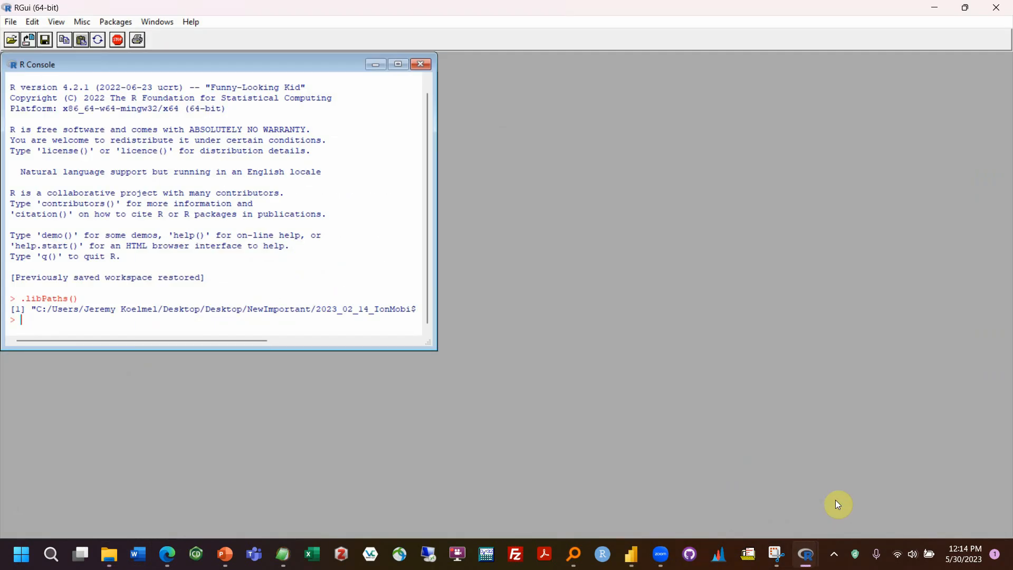
pyautogui.moveTo(401, 8); pyautogui.dragTo(424, 246)
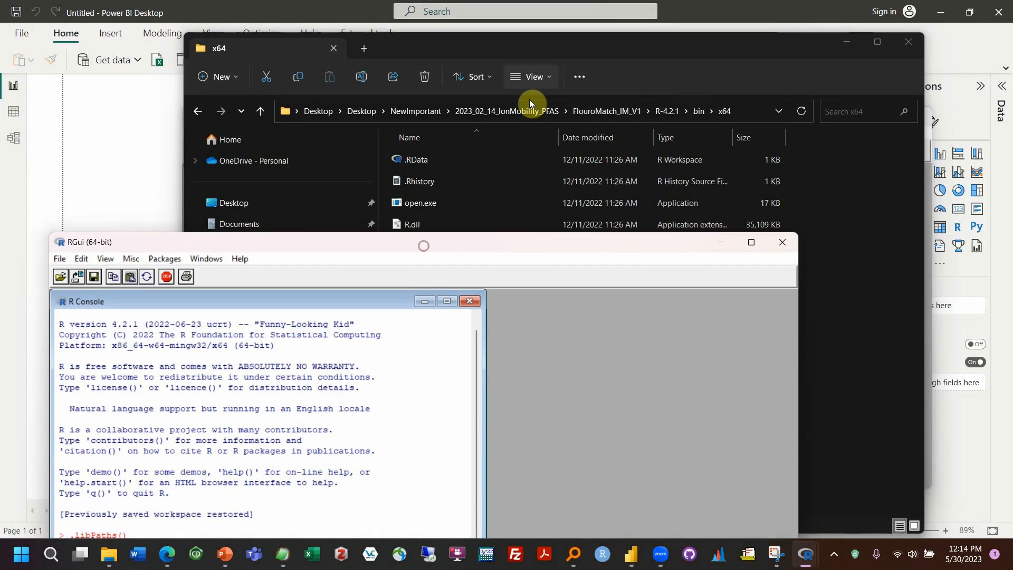
pyautogui.click(547, 41)
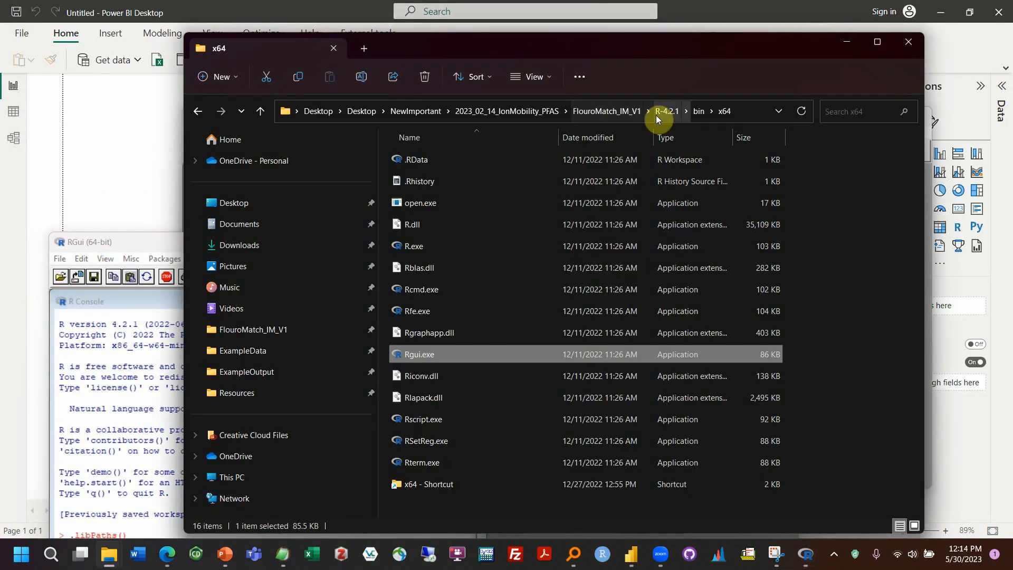
pyautogui.click(670, 111)
pyautogui.click(614, 112)
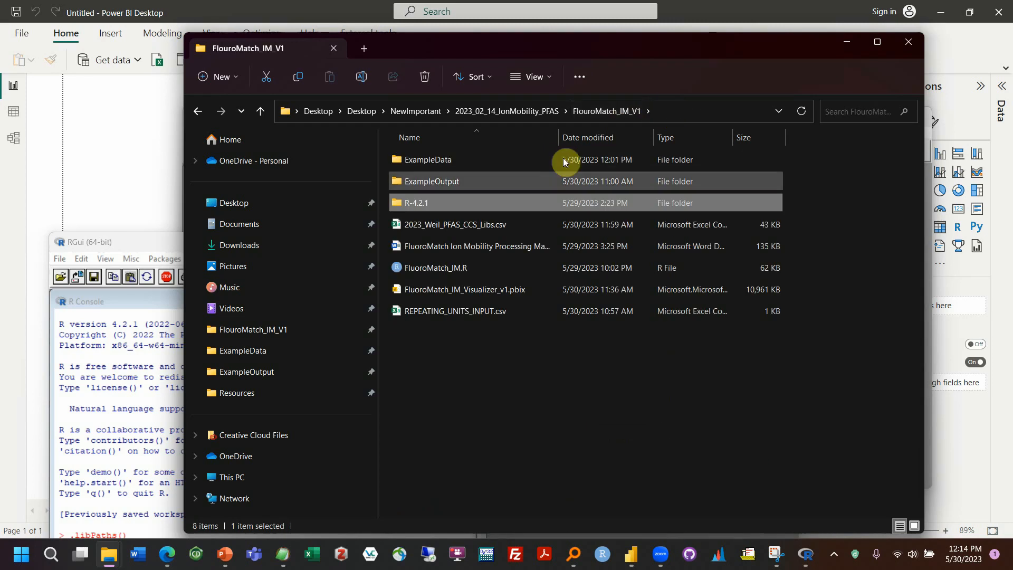
# Open the FluoroMatch_IM.R script in RStudio and return to the FlouroMatch_IM_V1 folder.
pyautogui.doubleClick(475, 271)
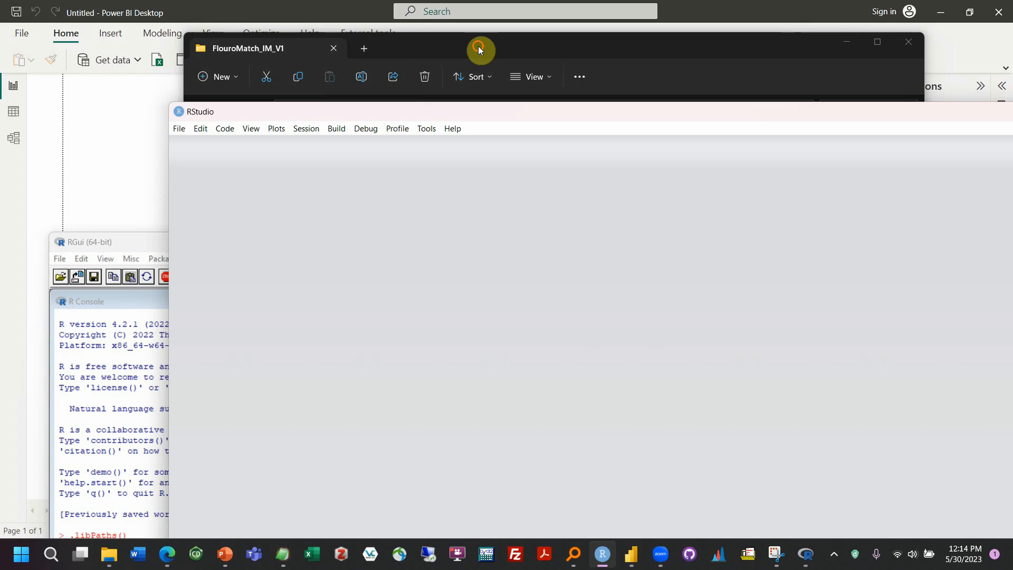
pyautogui.click(478, 46)
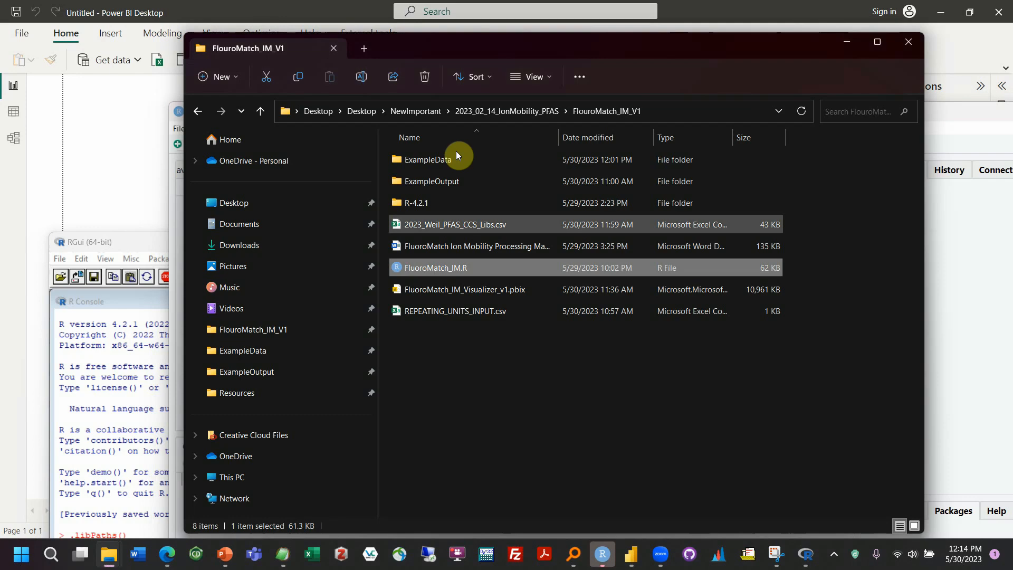
pyautogui.rightClick(453, 267)
pyautogui.moveTo(507, 96)
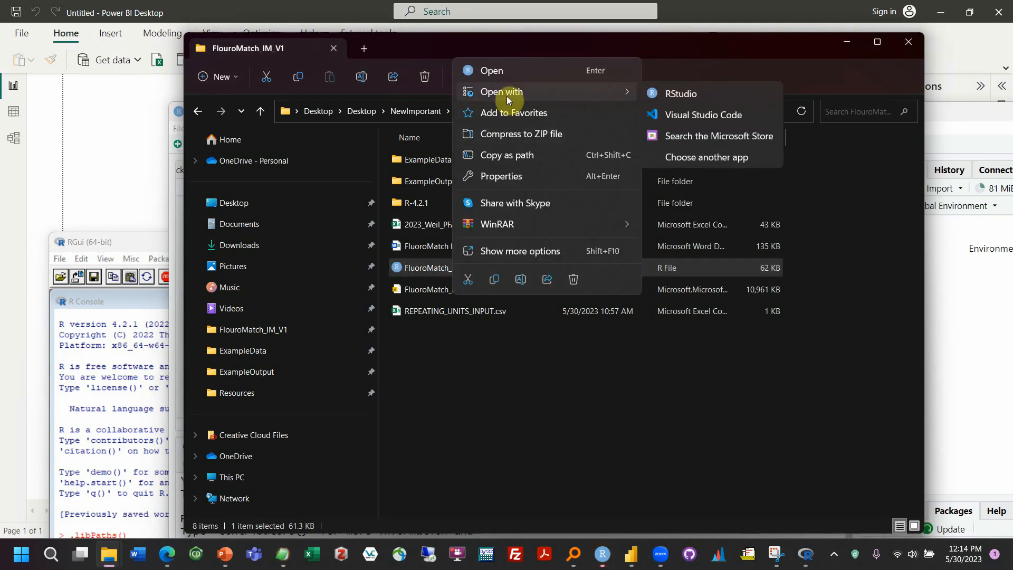
pyautogui.click(699, 150)
pyautogui.scroll(-3, 389, 358)
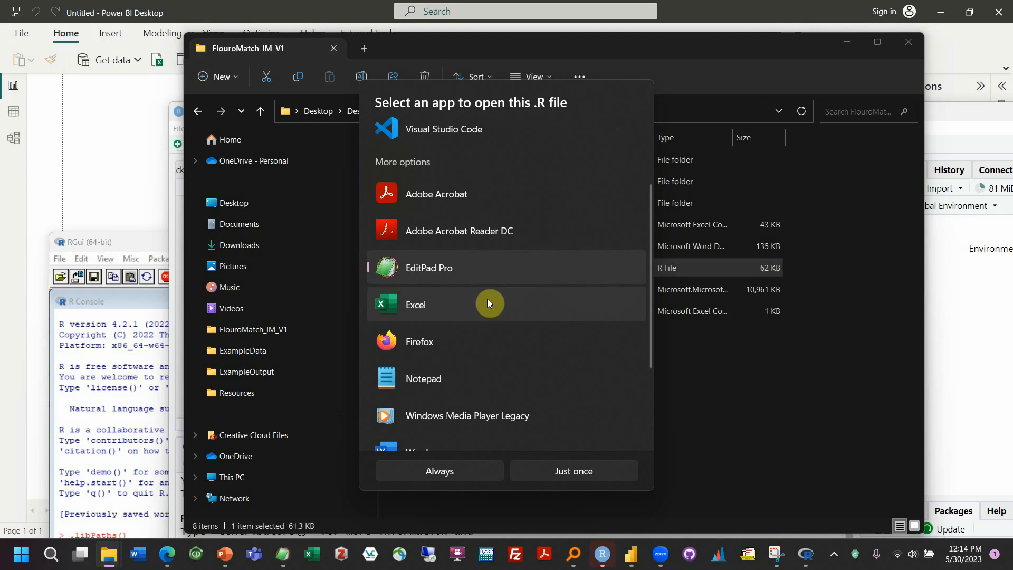
pyautogui.scroll(-1, 487, 299)
pyautogui.click(429, 327)
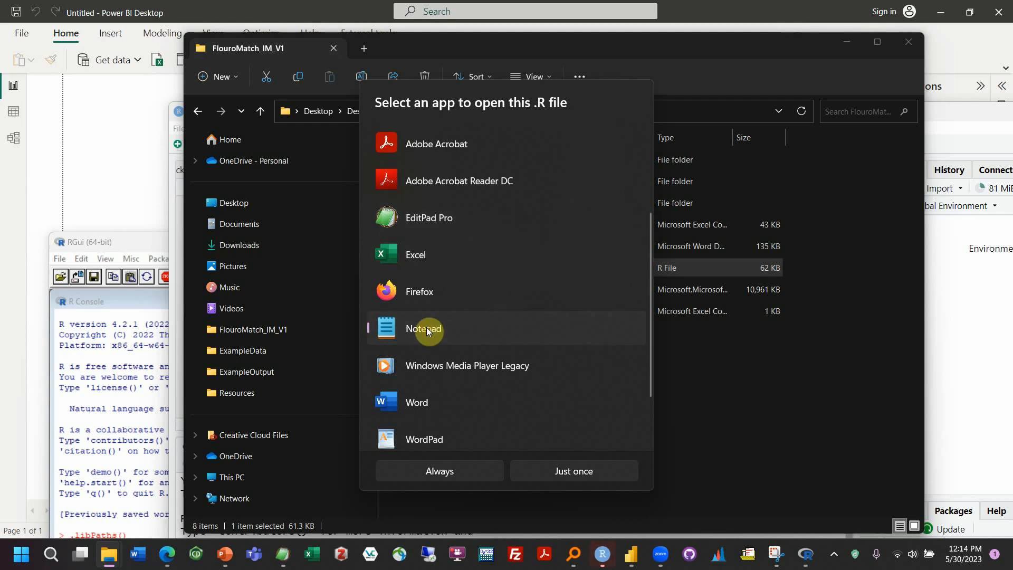
pyautogui.scroll(-2, 438, 340)
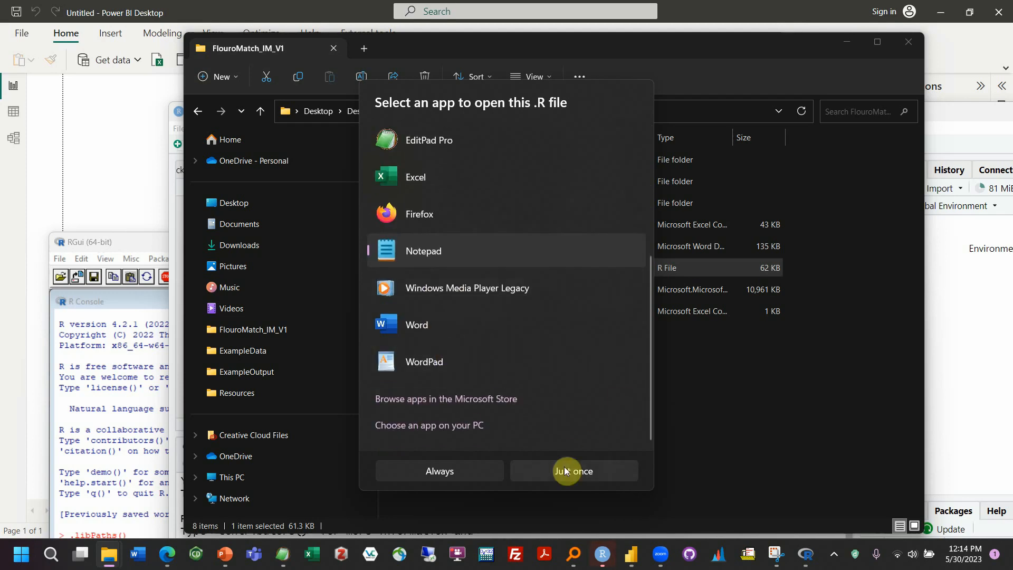
pyautogui.click(465, 470)
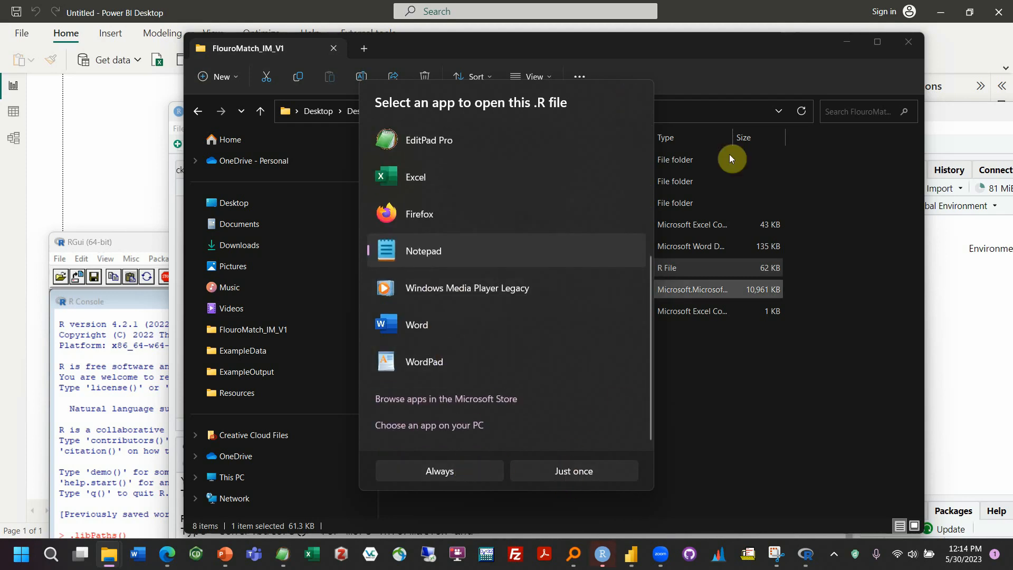
# Move the folder window off the script editor and copy the entire FluoroMatch_IM.R script in RStudio.
pyautogui.moveTo(451, 47); pyautogui.dragTo(715, 254)
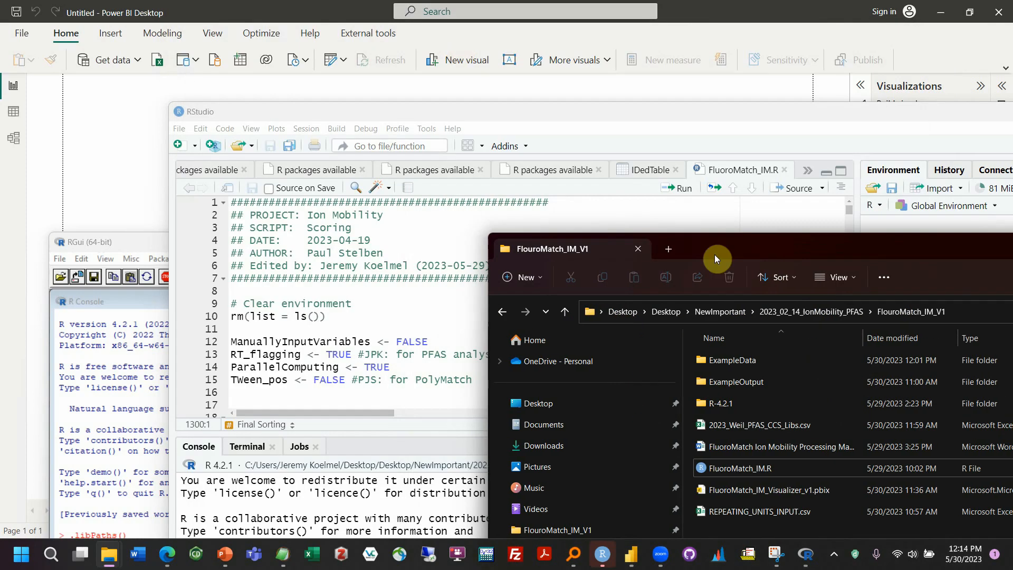
pyautogui.click(409, 264)
pyautogui.click(730, 395)
pyautogui.click(505, 336)
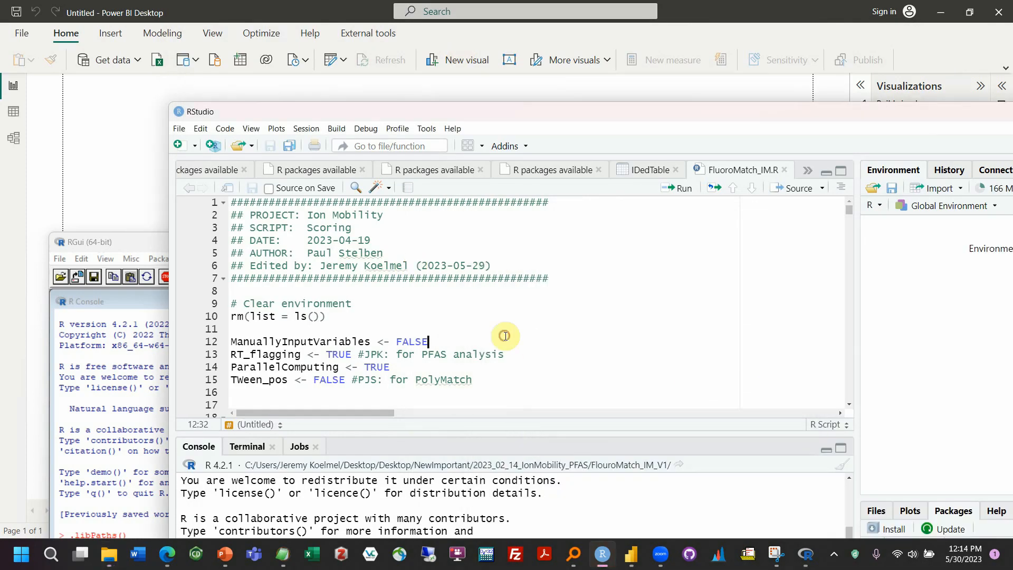
pyautogui.hotkey('ctrl', 'a')
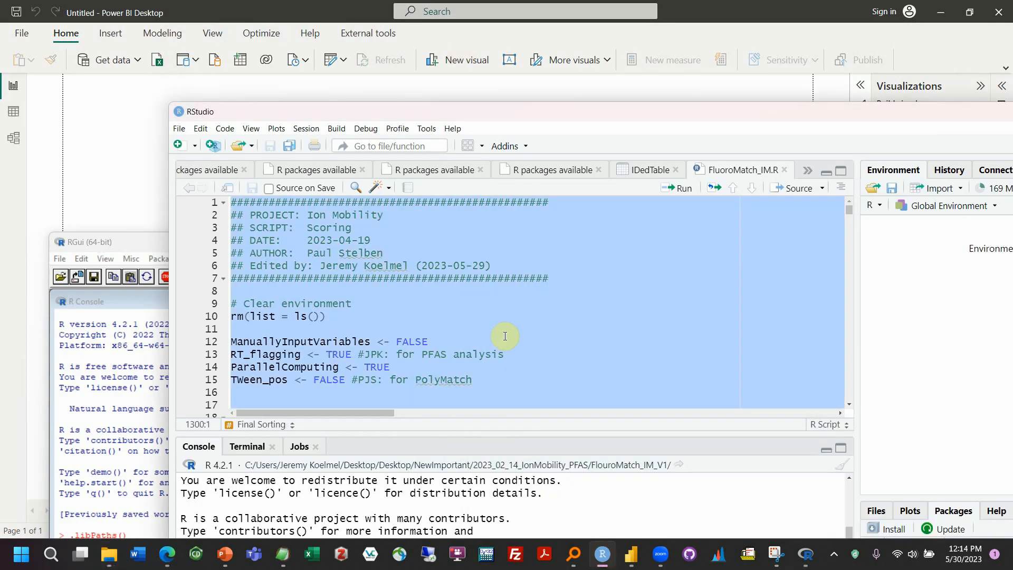
# Bring RGui to the front and close the session without saving the workspace image.
pyautogui.click(57, 444)
pyautogui.moveTo(266, 249); pyautogui.dragTo(292, 109)
pyautogui.click(121, 422)
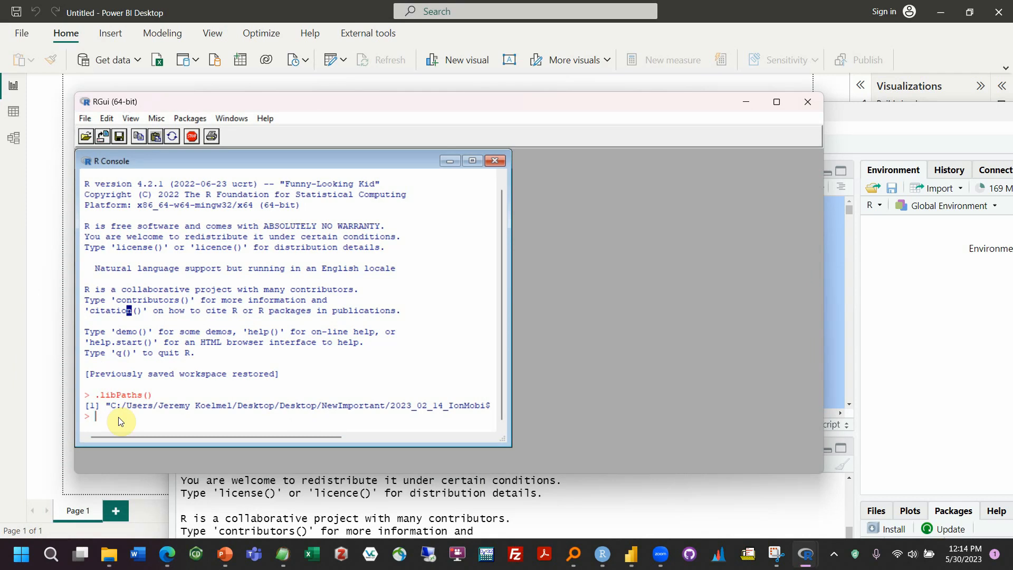
pyautogui.hotkey('ctrl', 'z')
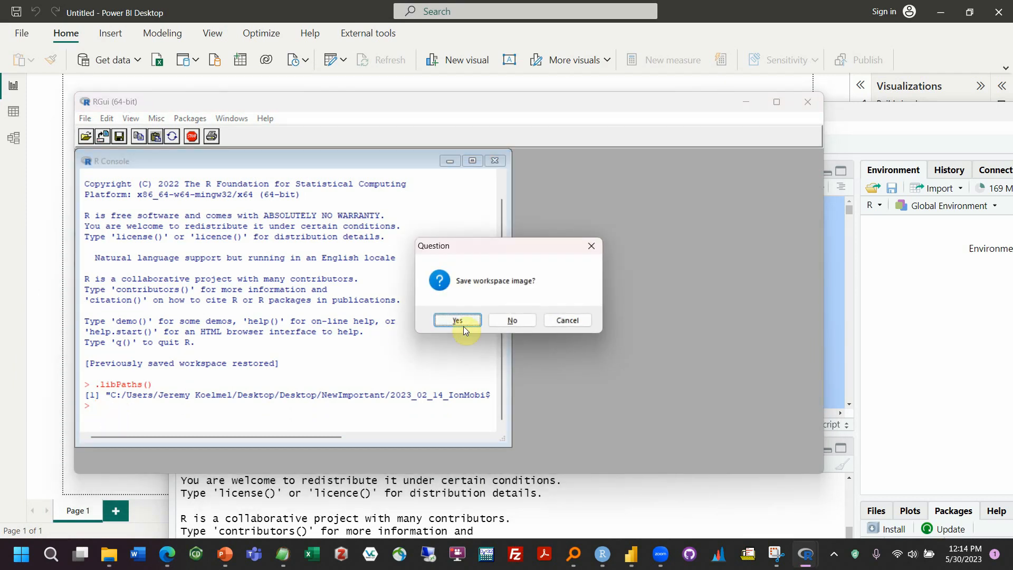
pyautogui.click(511, 320)
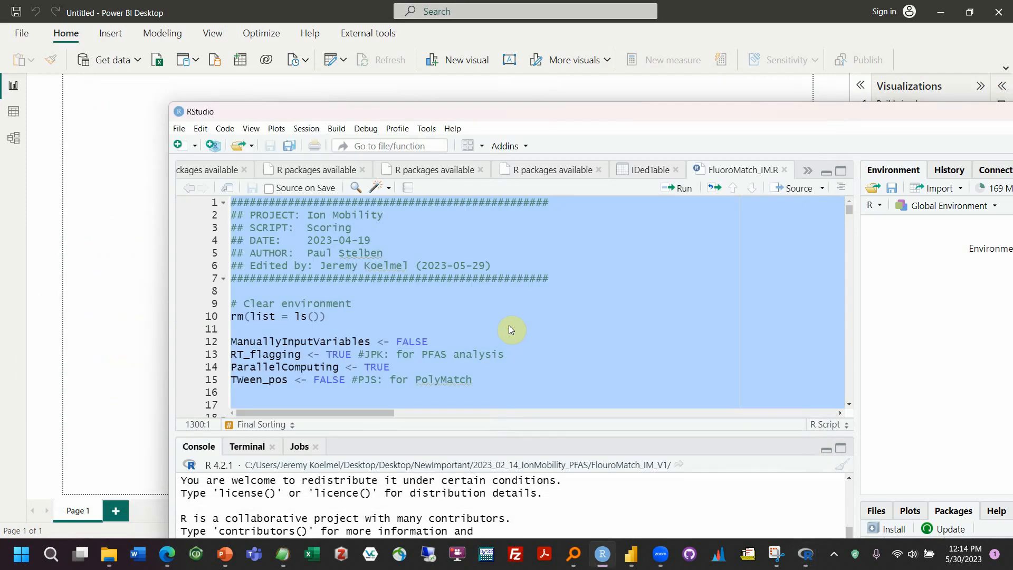
# Launch Rgui.exe from the R-4.2.1\bin\x64 folder and paste the copied script into the R console to run it.
pyautogui.moveTo(118, 552)
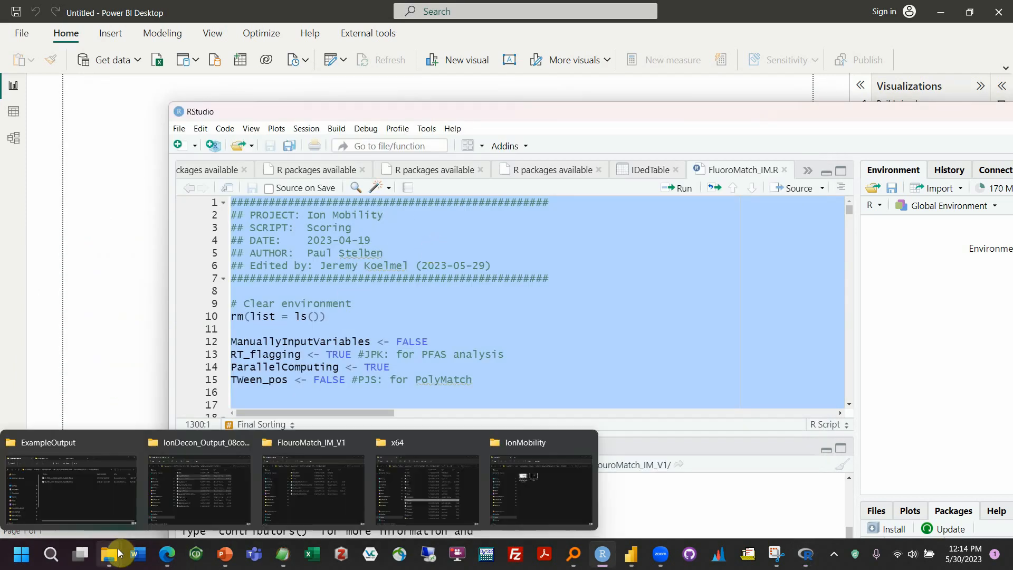
pyautogui.click(416, 482)
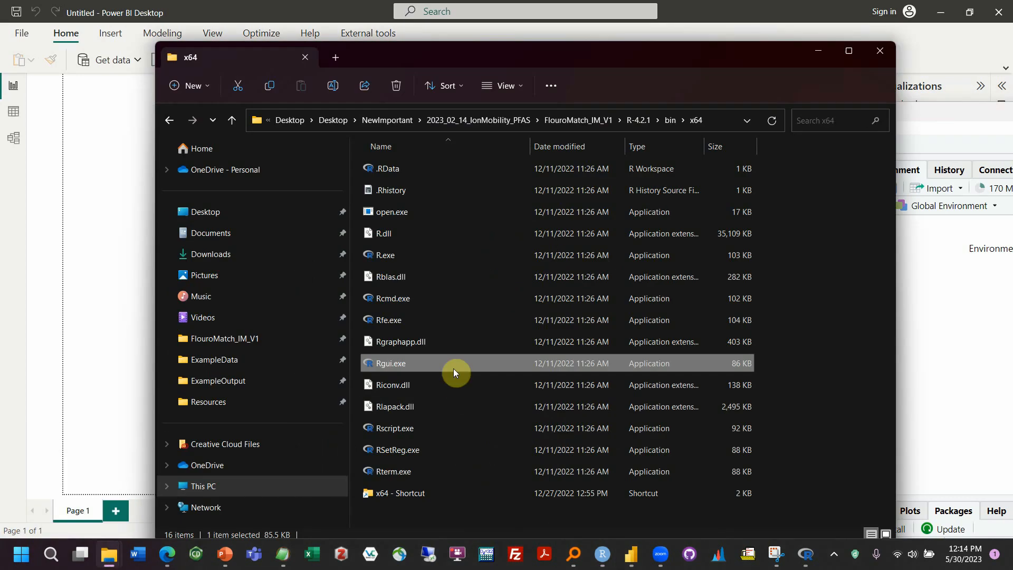
pyautogui.doubleClick(420, 364)
pyautogui.click(88, 310)
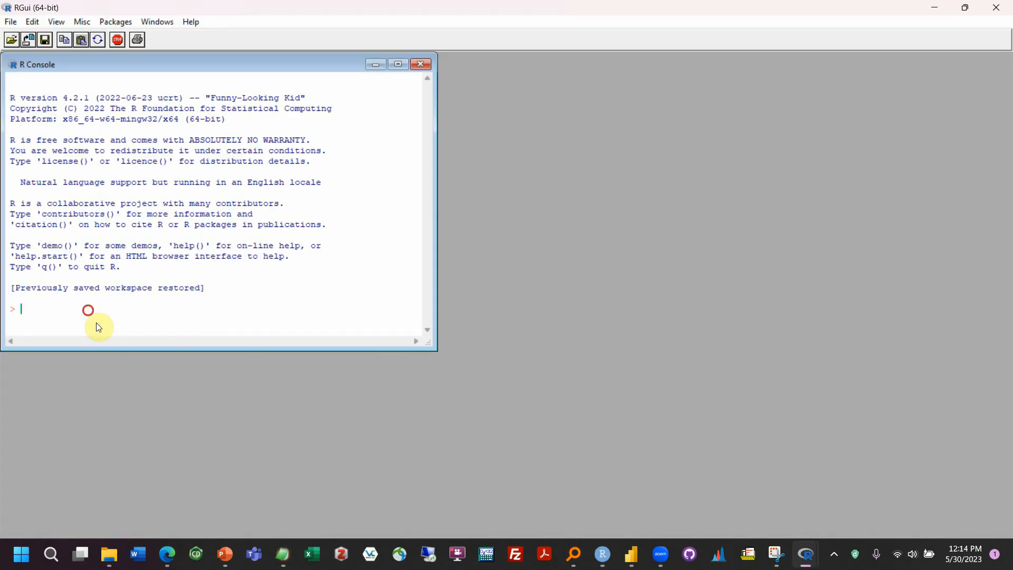
pyautogui.hotkey('ctrl', 'v')
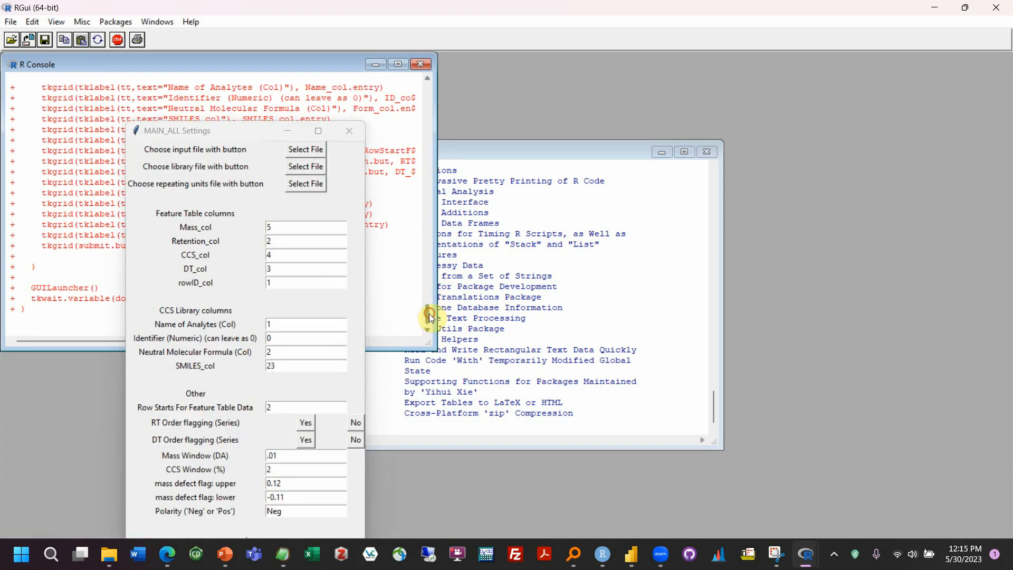
# Move the MAIN_ALL Settings window aside and examine the script's package-loading output in the R console from beginning to end.
pyautogui.moveTo(430, 318); pyautogui.dragTo(362, 86)
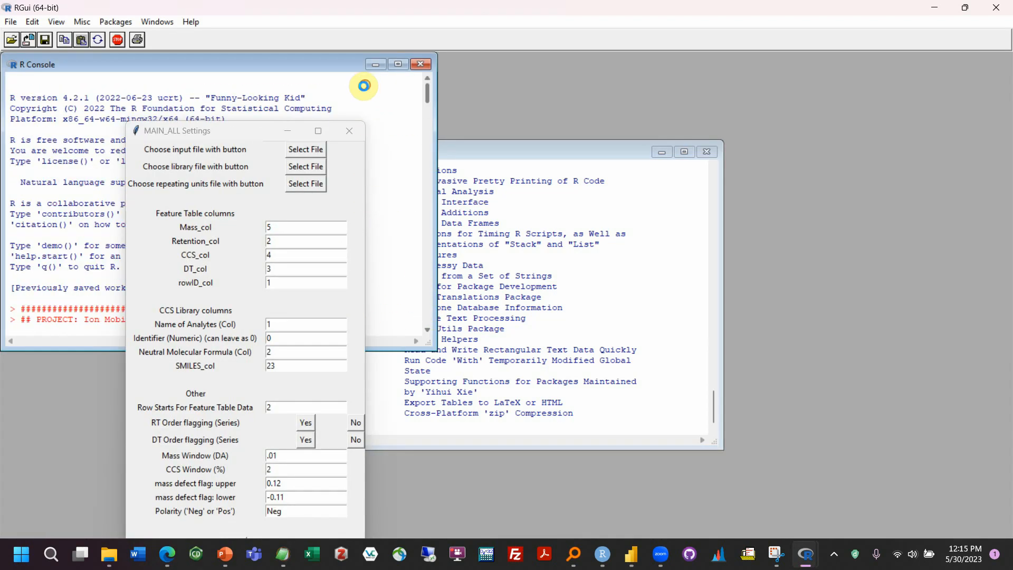
pyautogui.moveTo(243, 134); pyautogui.dragTo(581, 161)
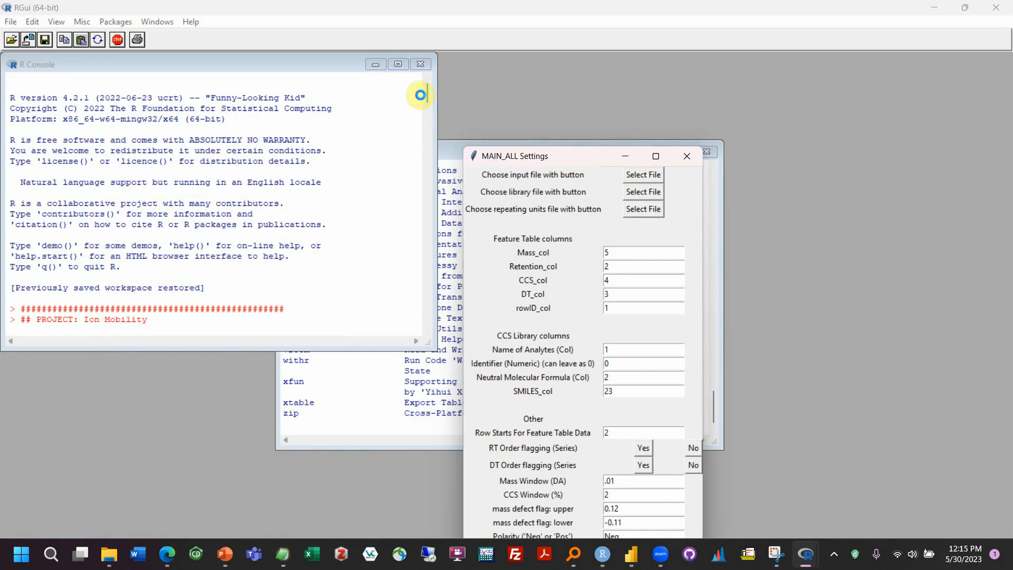
pyautogui.click(426, 96)
pyautogui.moveTo(426, 95); pyautogui.dragTo(425, 140)
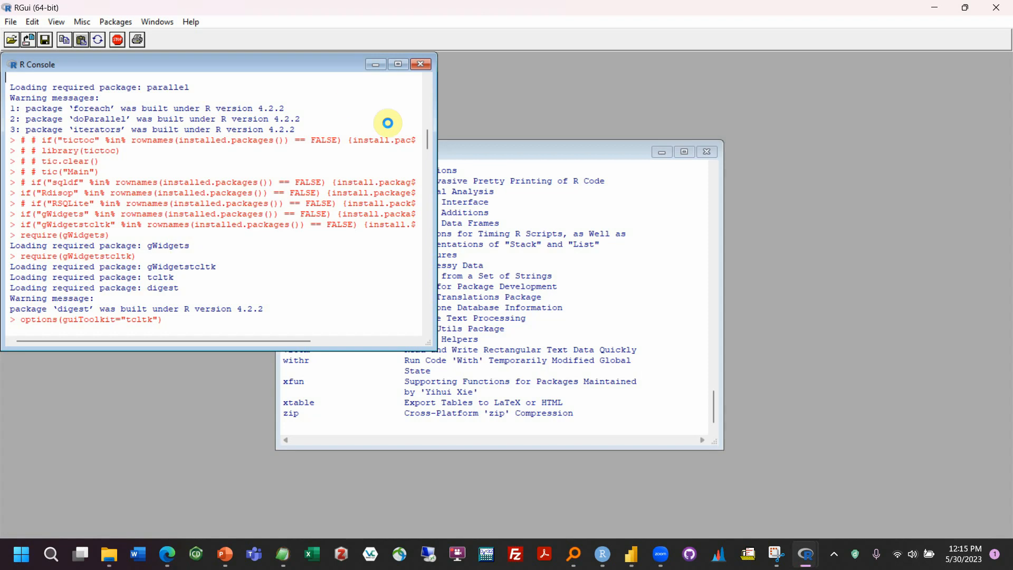
pyautogui.moveTo(426, 138); pyautogui.dragTo(400, 331)
# Minimize the R packages available window and RGui, and reposition the MAIN_ALL Settings window so all its fields are in view.
pyautogui.click(486, 154)
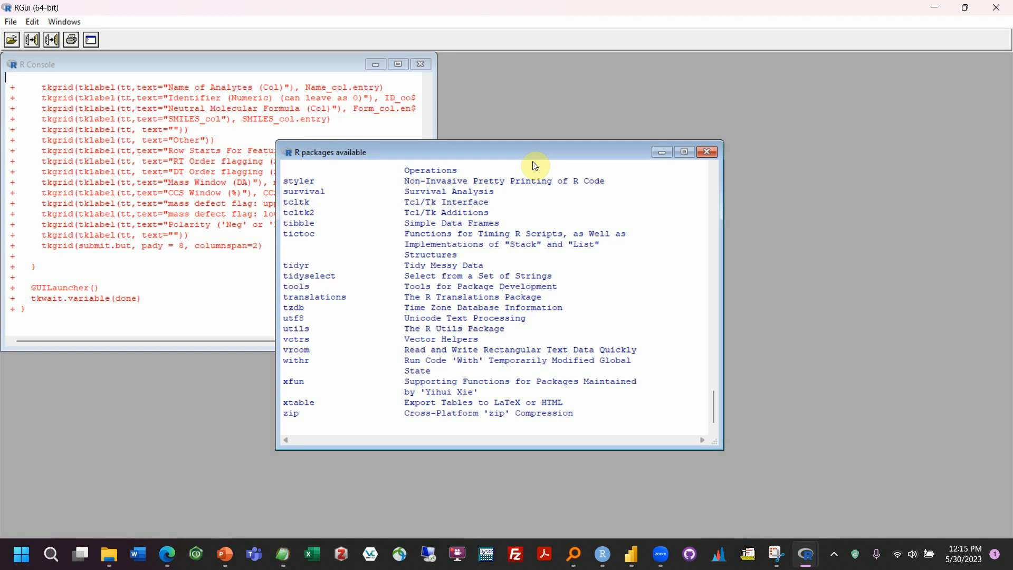
pyautogui.click(668, 152)
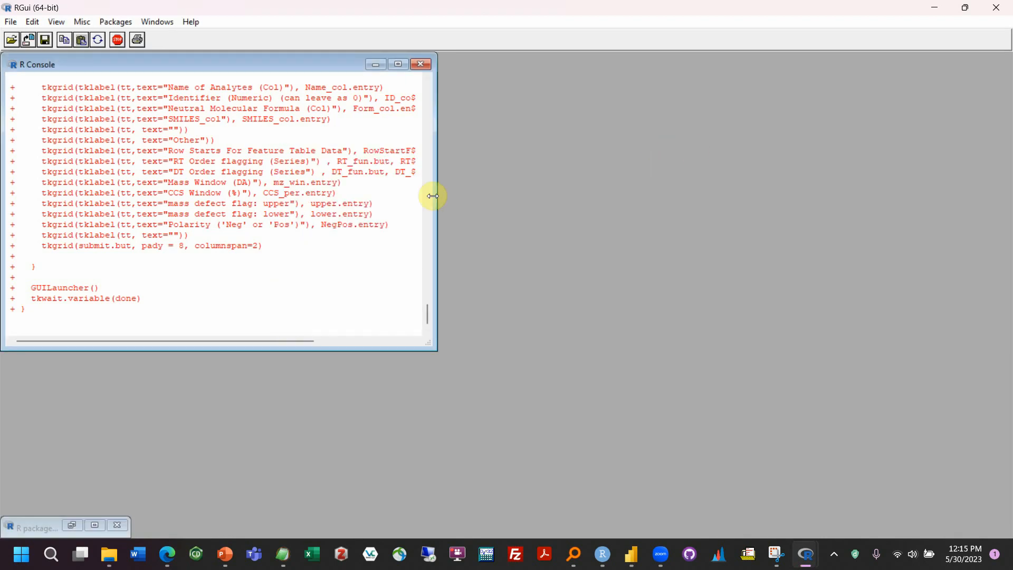
pyautogui.click(934, 8)
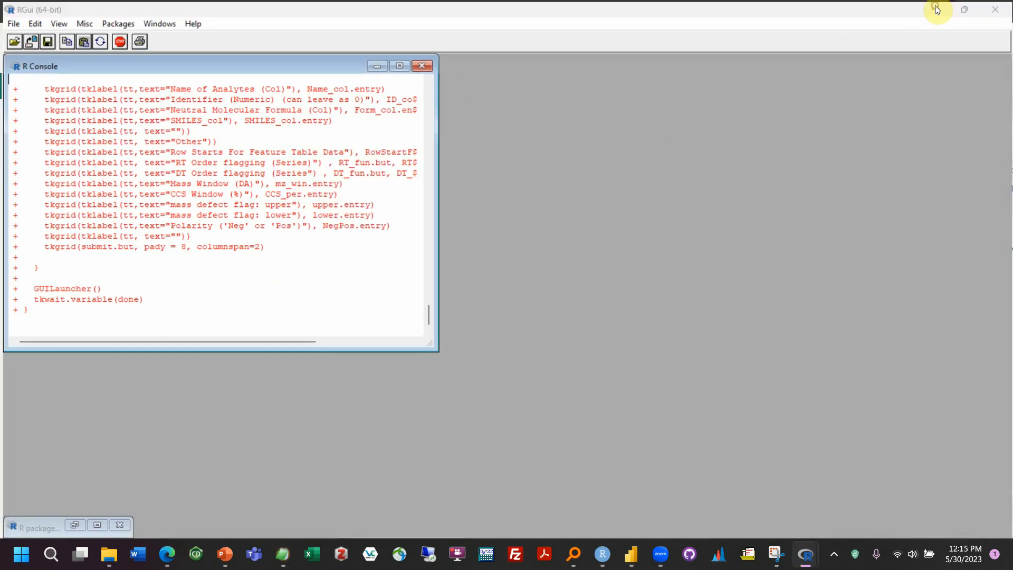
pyautogui.moveTo(572, 160); pyautogui.dragTo(194, 77)
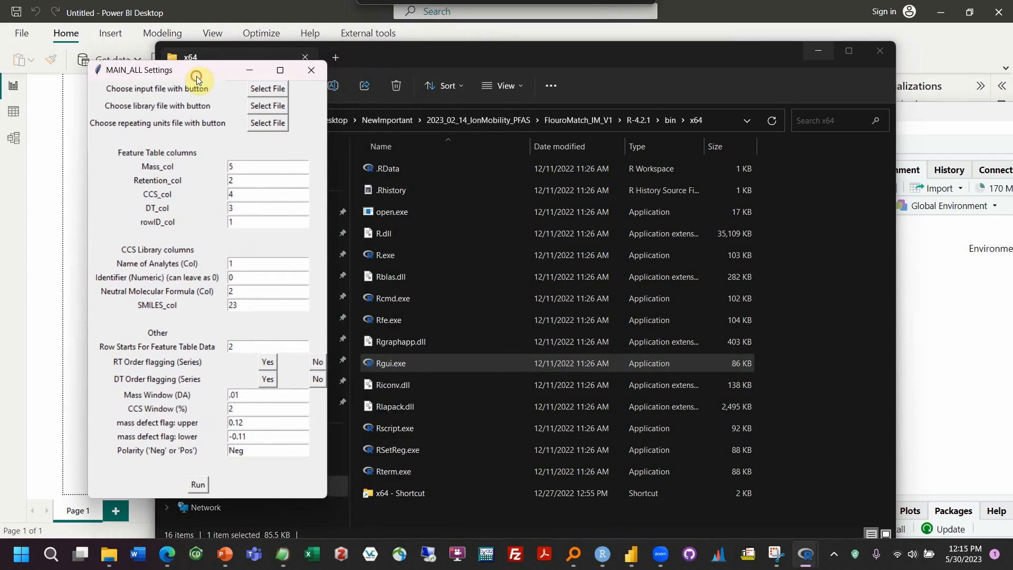
# Choose CM_PFAS_Level7_IM4_bit_DI3_d_DeMP_Neg.csv from the ExampleData folder as the input file.
pyautogui.click(264, 88)
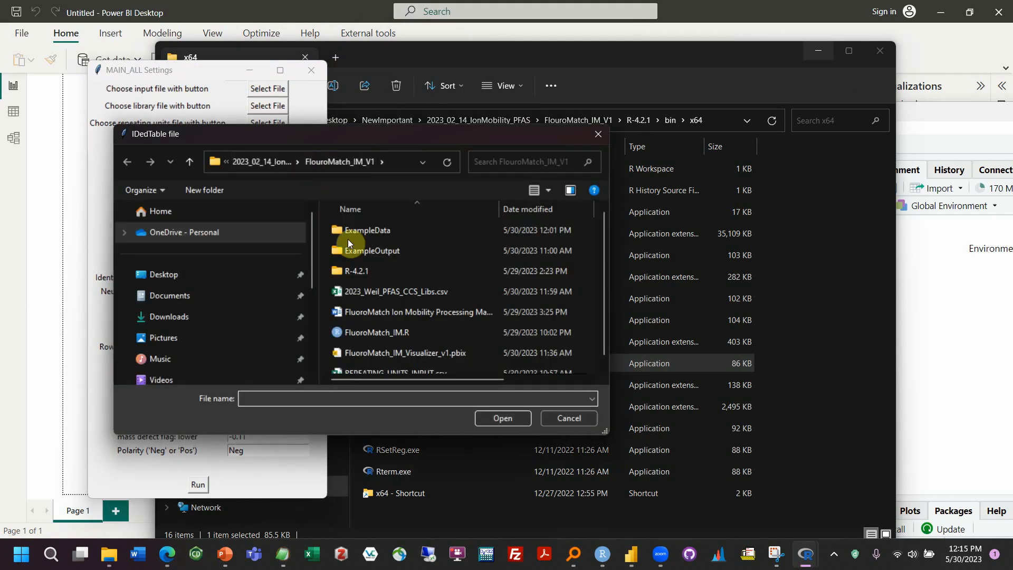
pyautogui.doubleClick(391, 232)
pyautogui.doubleClick(409, 274)
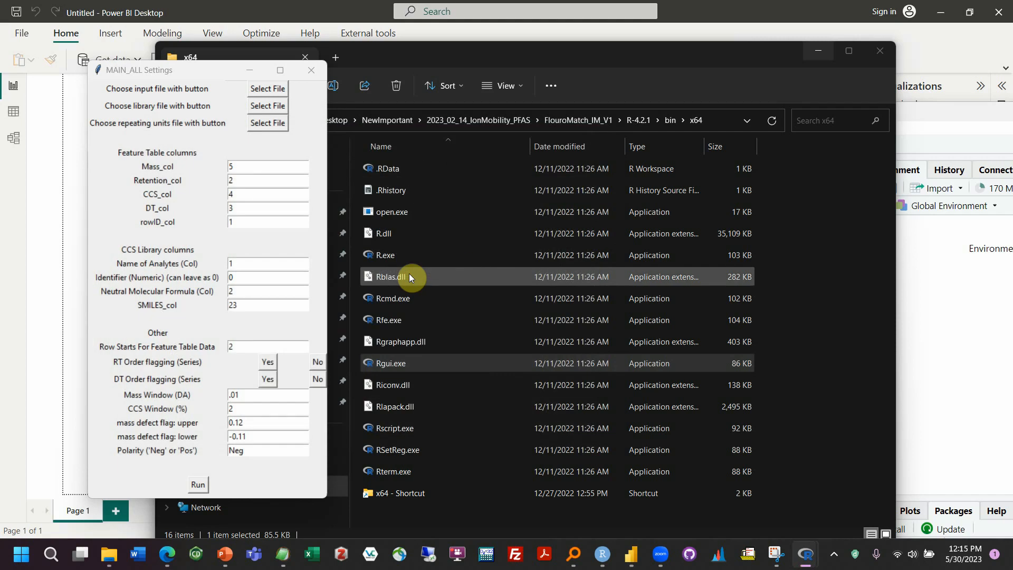
# Choose 2023_Weil_PFAS_CCS_Libs.csv as the library file and REPEATING_UNITS_INPUT.csv as the repeating units file.
pyautogui.click(269, 106)
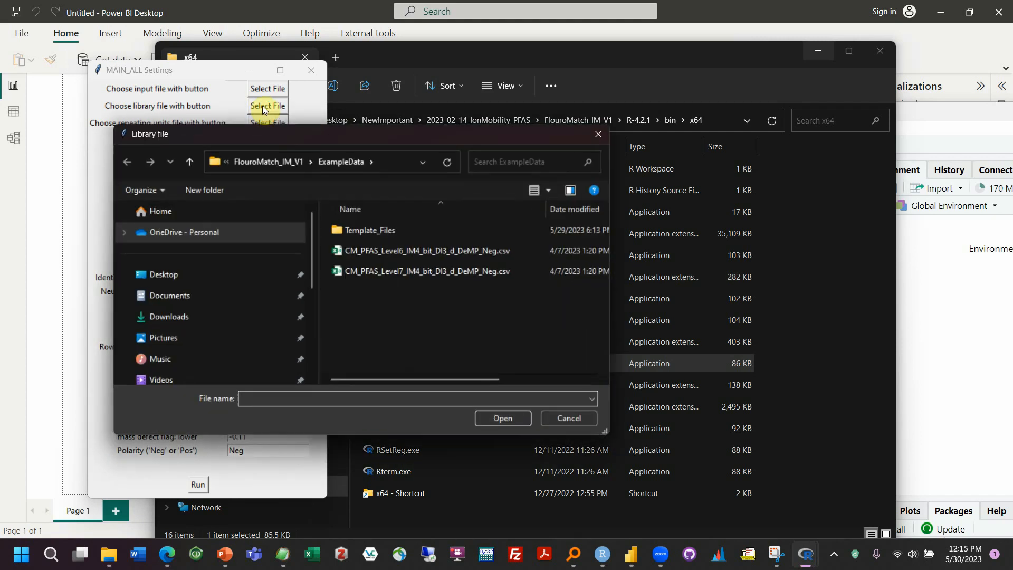
pyautogui.click(286, 163)
pyautogui.doubleClick(369, 291)
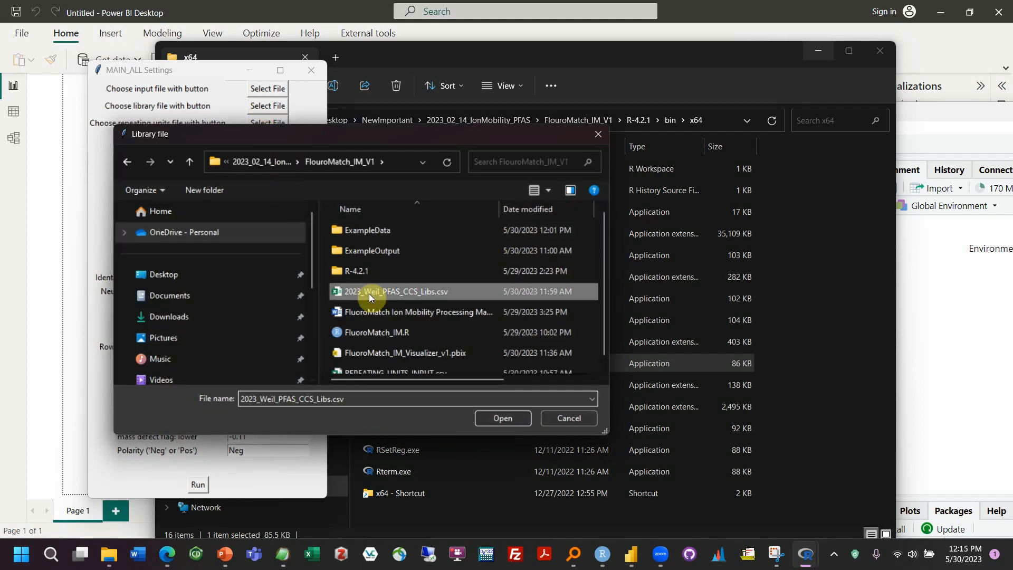
pyautogui.click(257, 120)
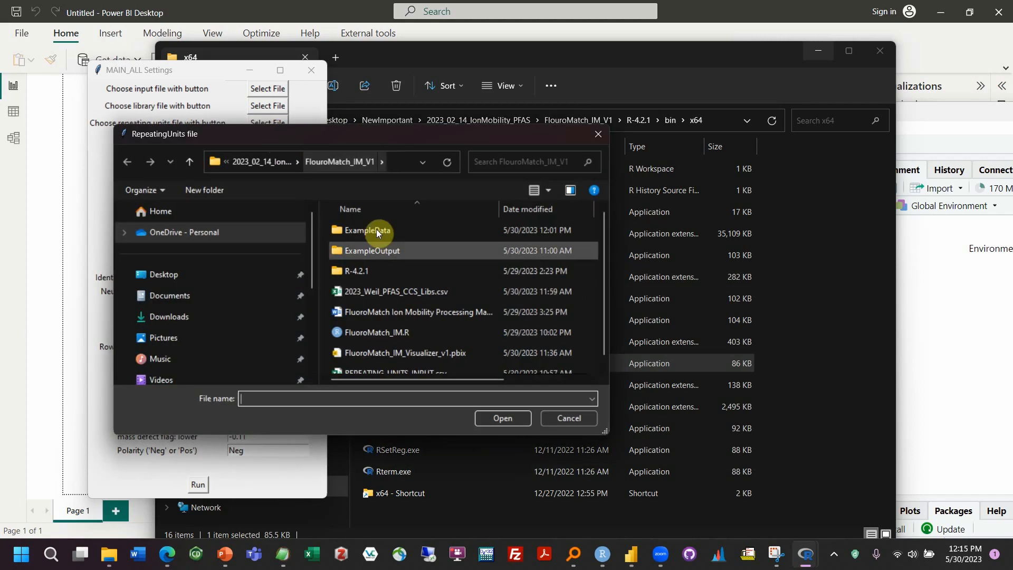
pyautogui.doubleClick(411, 363)
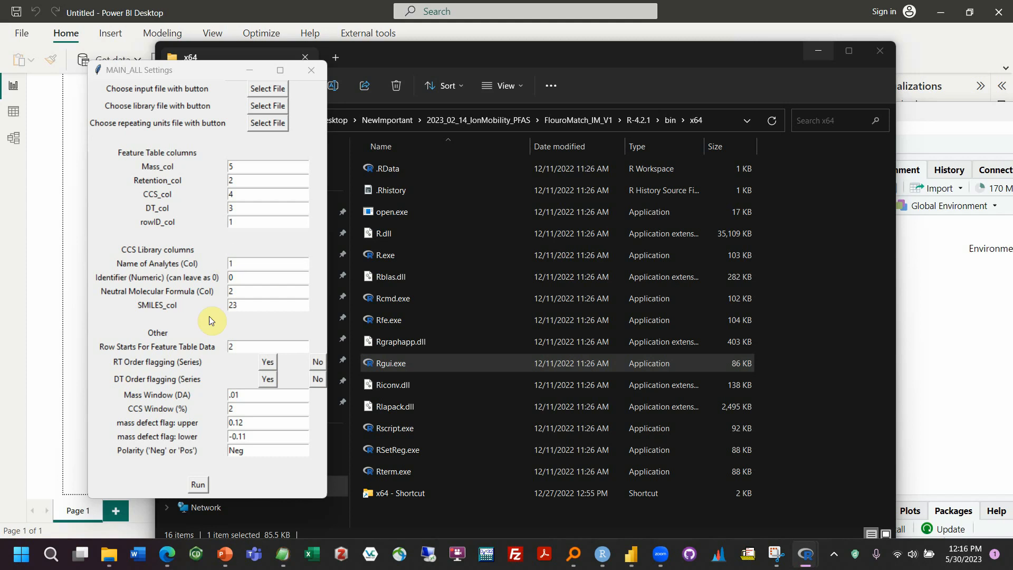
# Review the feature table start row, mass window, CCS window and mass defect flag settings, highlighting their values.
pyautogui.click(243, 345)
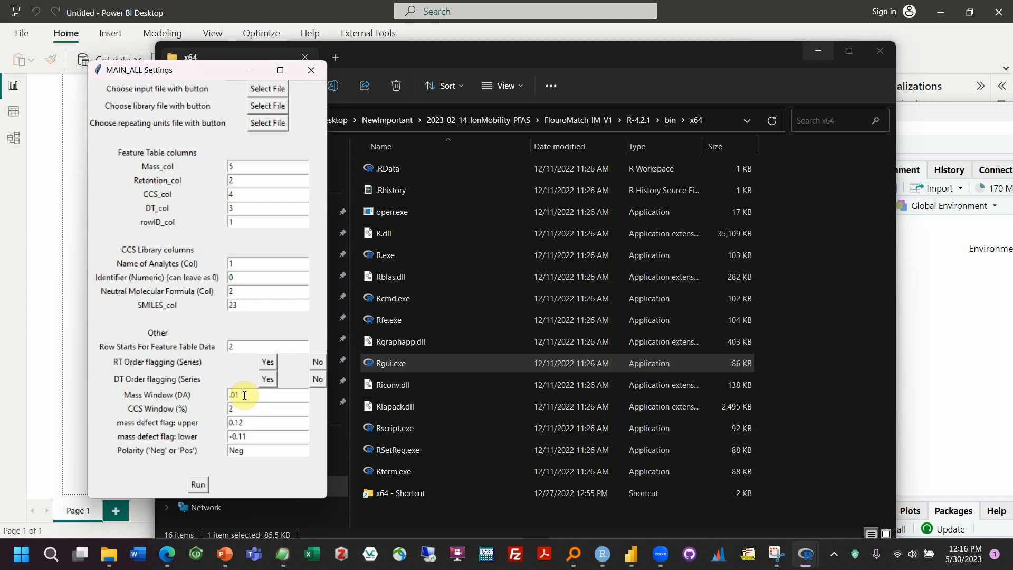
pyautogui.moveTo(245, 395); pyautogui.dragTo(222, 393)
pyautogui.moveTo(253, 396); pyautogui.dragTo(222, 396)
pyautogui.moveTo(248, 409); pyautogui.dragTo(206, 402)
pyautogui.click(242, 409)
pyautogui.moveTo(245, 409); pyautogui.dragTo(217, 412)
pyautogui.moveTo(241, 408); pyautogui.dragTo(194, 412)
pyautogui.doubleClick(238, 421)
pyautogui.moveTo(252, 422); pyautogui.dragTo(203, 433)
pyautogui.moveTo(253, 422); pyautogui.dragTo(220, 436)
pyautogui.moveTo(241, 348); pyautogui.dragTo(208, 347)
# Open CM_PFAS_Level7_IM4_bit_DI3_d_DeMP_Neg.csv from the ExampleData folder in Excel and select its ID column.
pyautogui.click(473, 65)
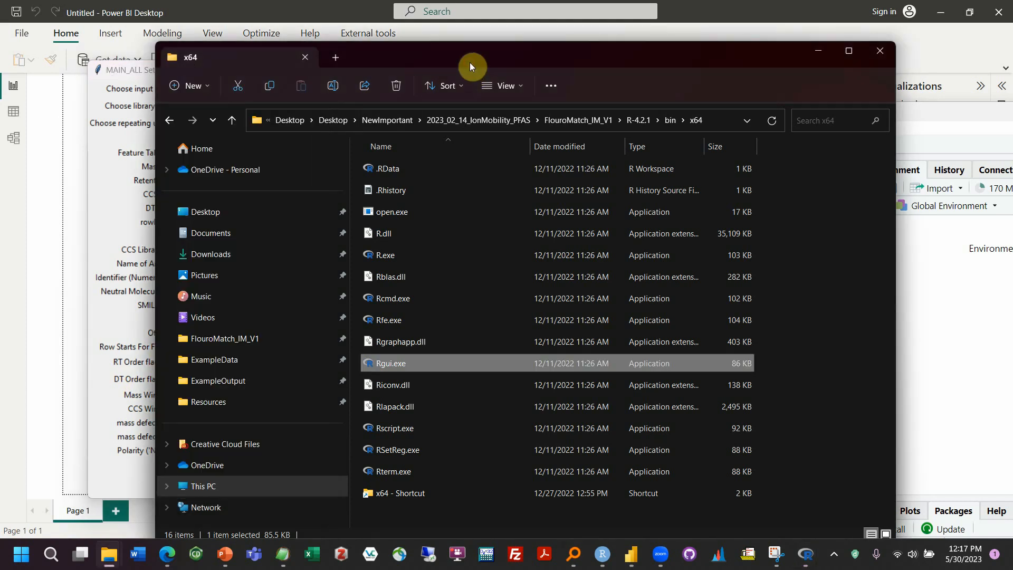
pyautogui.click(580, 120)
pyautogui.click(422, 173)
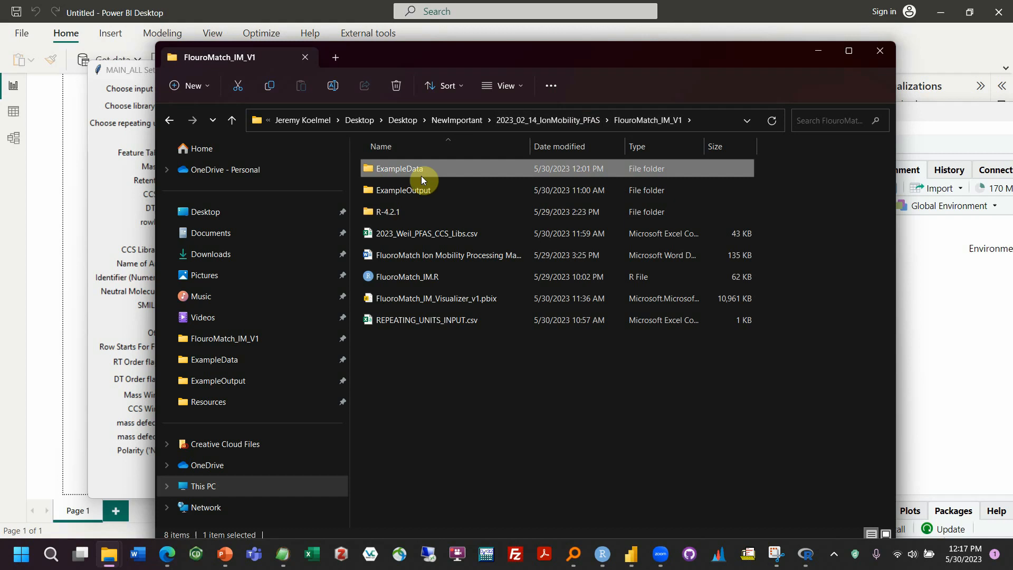
pyautogui.doubleClick(420, 172)
pyautogui.doubleClick(426, 215)
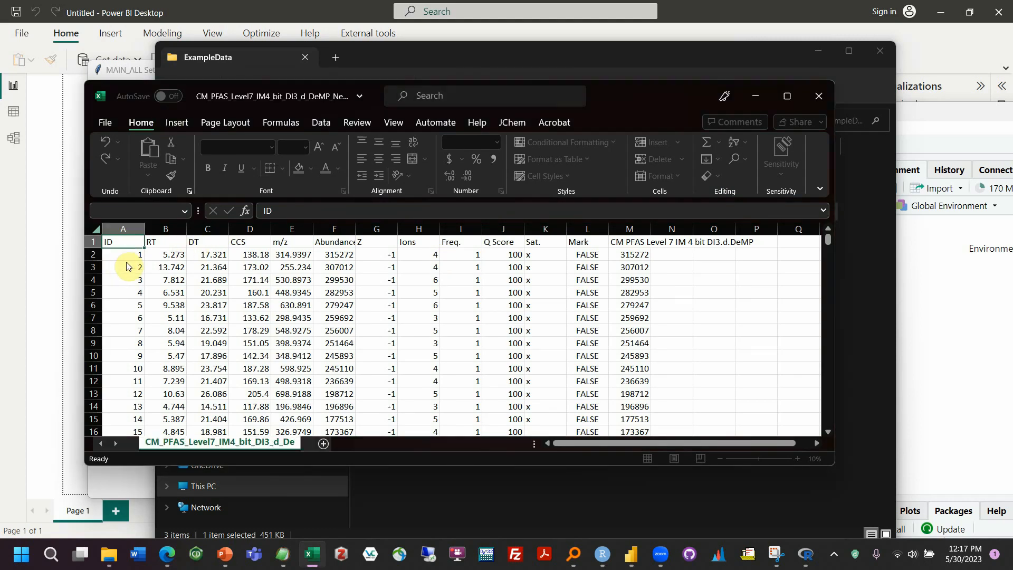
pyautogui.click(126, 221)
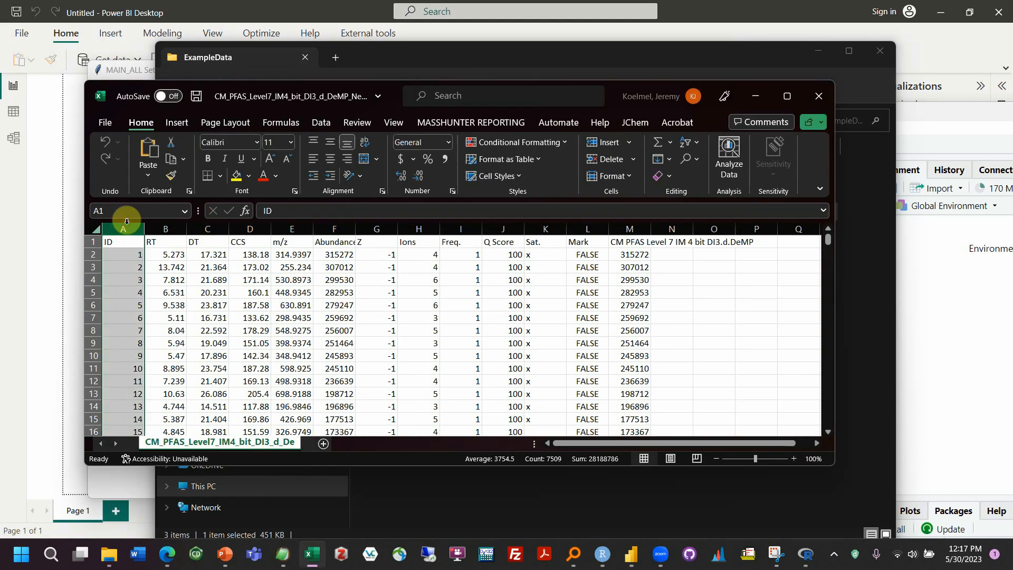
# Compare the feature table's RT and DT columns with the feature table column numbers in the MAIN_ALL settings, highlighting the CCS_col value.
pyautogui.click(159, 228)
pyautogui.click(198, 229)
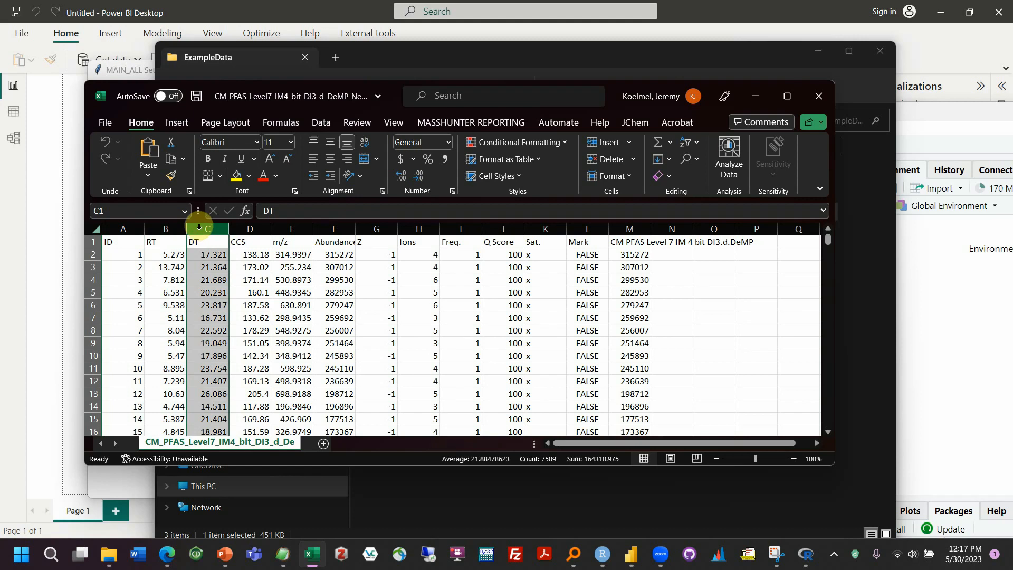
pyautogui.click(756, 95)
pyautogui.click(136, 70)
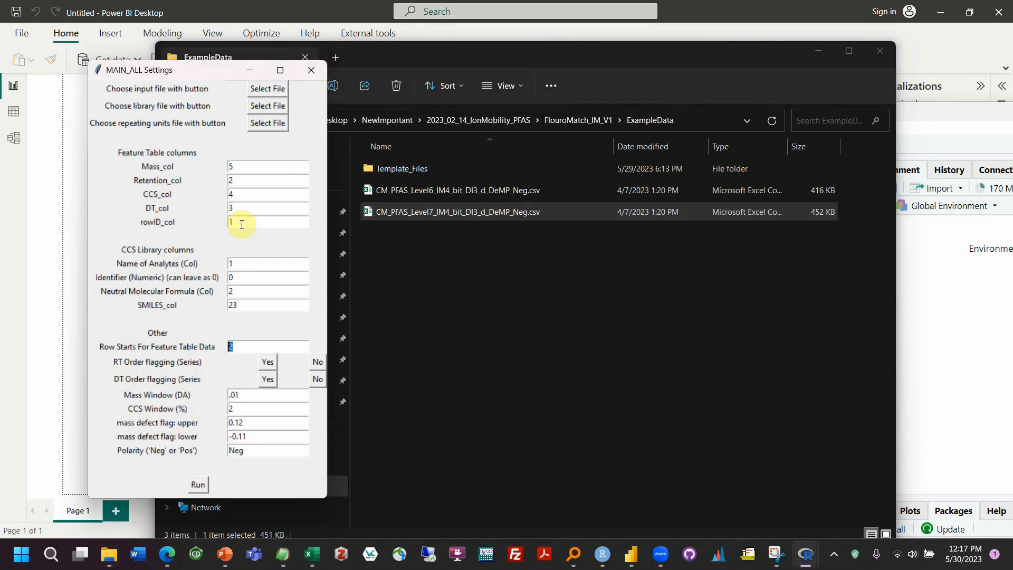
pyautogui.moveTo(233, 180)
pyautogui.mouseDown()
pyautogui.moveTo(224, 178)
pyautogui.moveTo(227, 208)
pyautogui.moveTo(228, 195)
pyautogui.mouseUp()
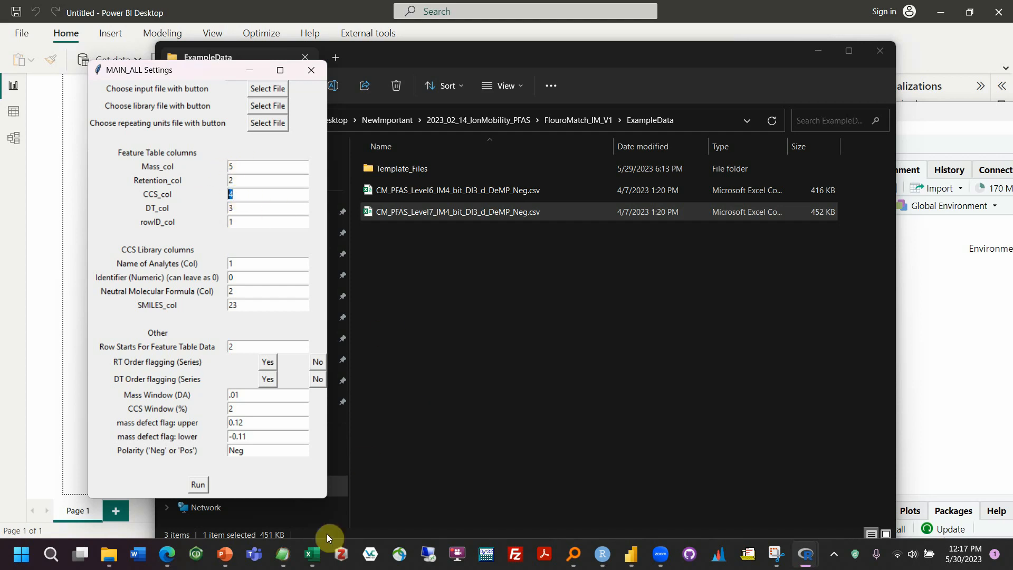
# Close the feature table workbook in Excel and run the processing with the current MAIN_ALL settings.
pyautogui.moveTo(312, 554)
pyautogui.click(372, 448)
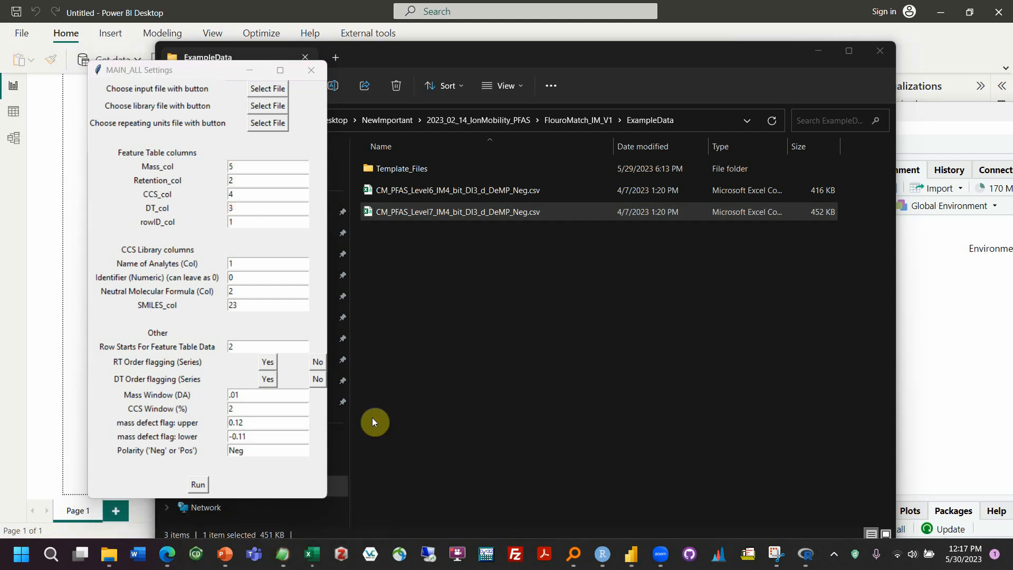
pyautogui.click(197, 485)
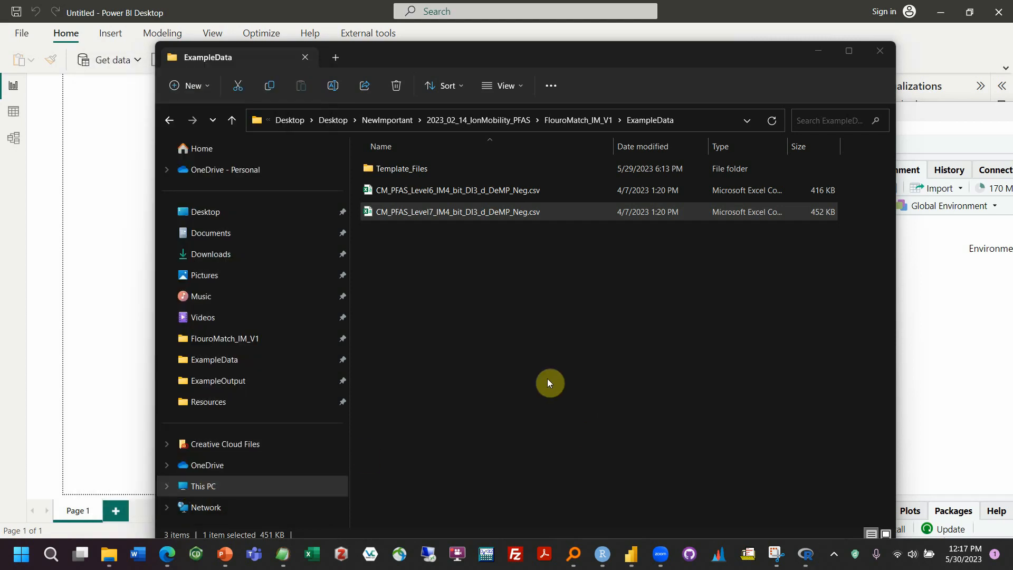
# Check the script's progress in the R console, minimize RGui and refresh the ExampleData folder to look for output.
pyautogui.moveTo(806, 554)
pyautogui.click(835, 508)
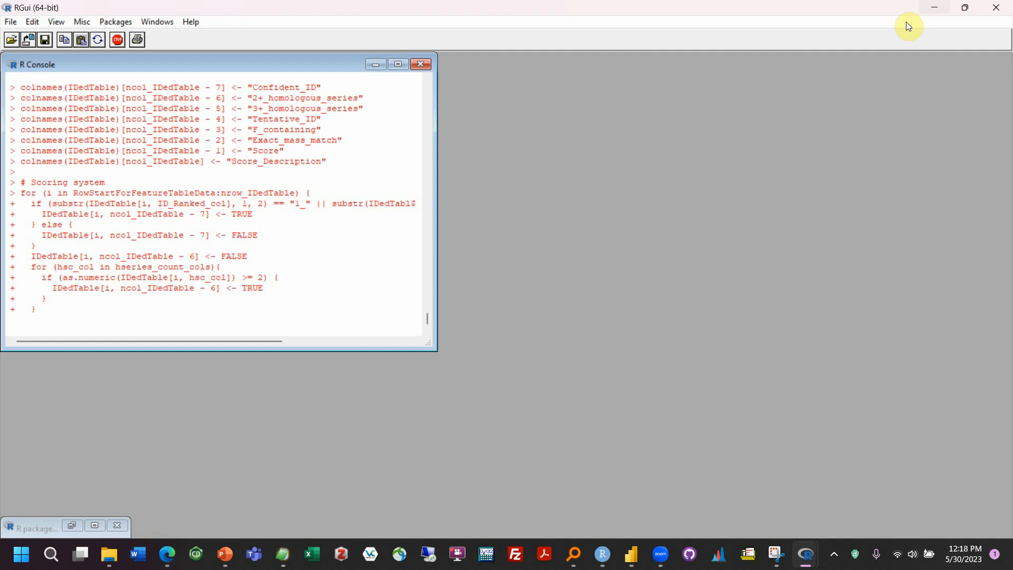
pyautogui.click(934, 8)
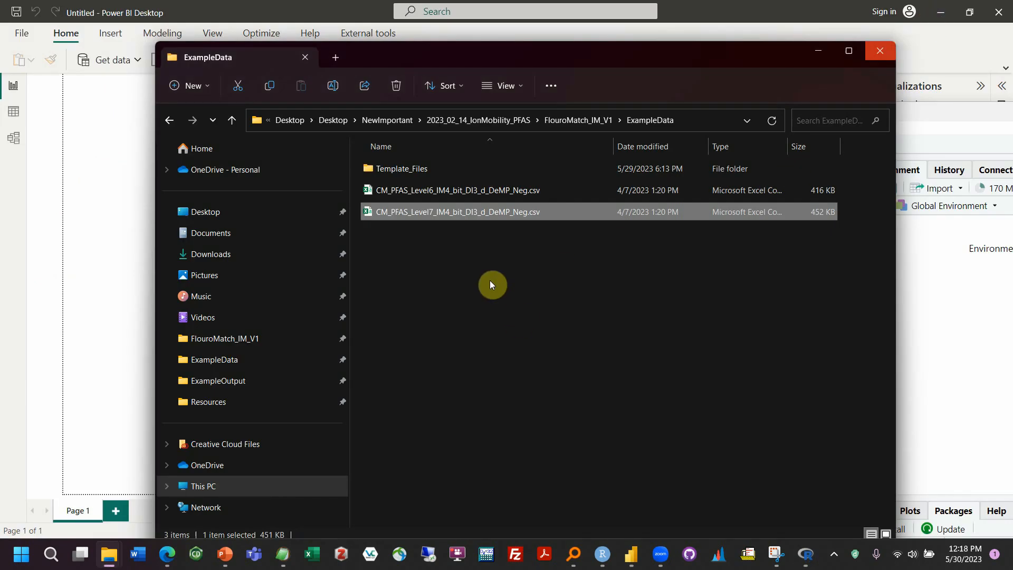
pyautogui.click(506, 245)
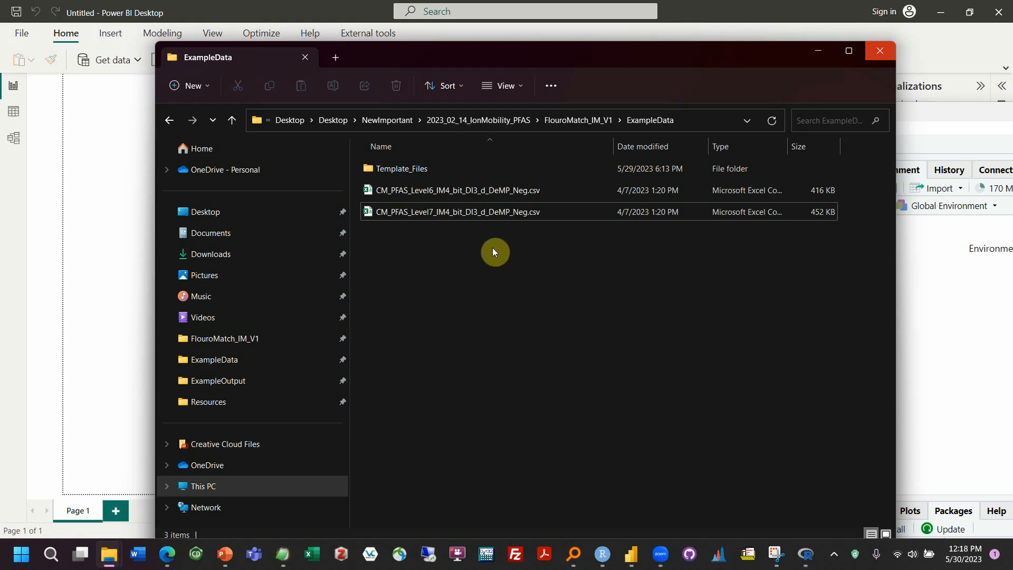
pyautogui.click(769, 120)
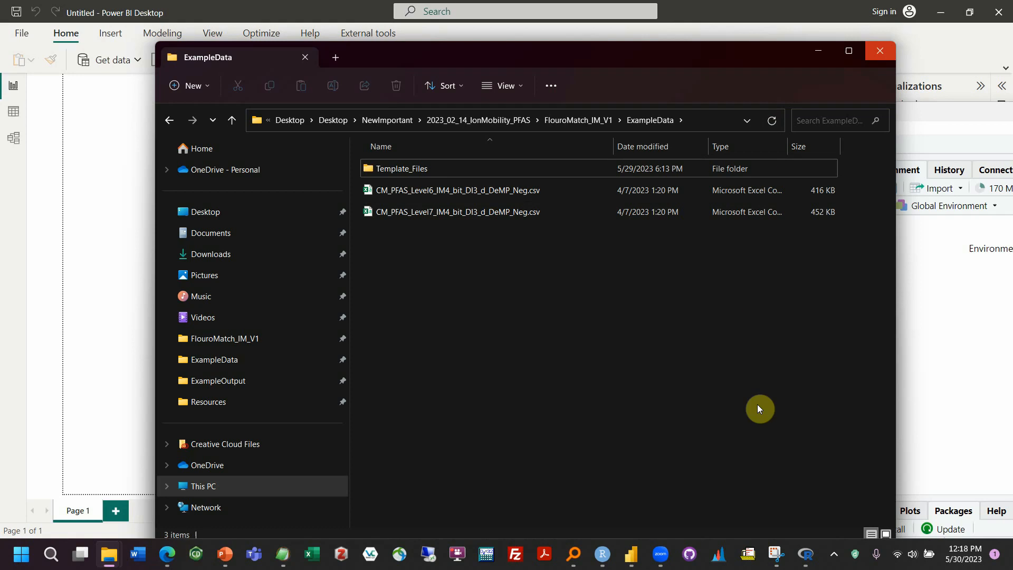